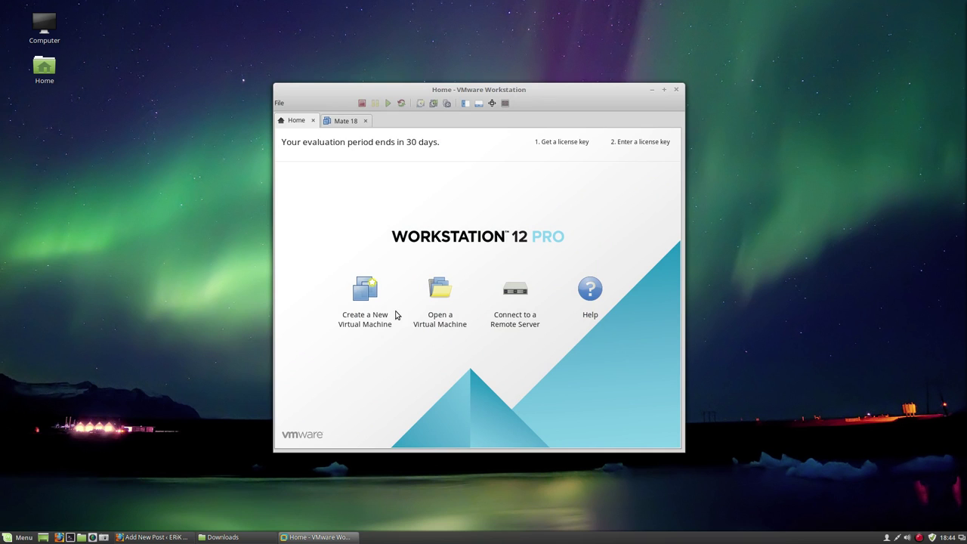
Start creating a new virtual machine with the Typical (recommended) configuration.
click(349, 122)
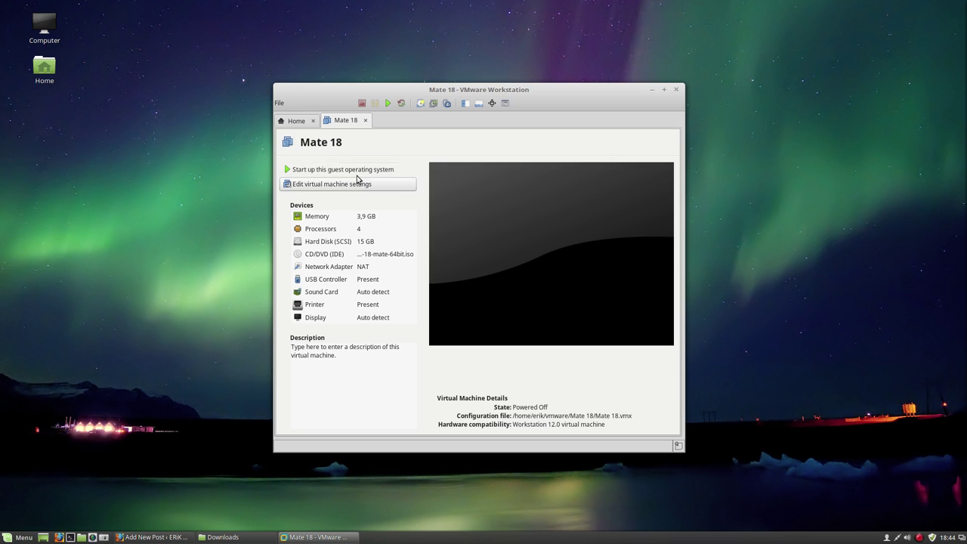
click(305, 126)
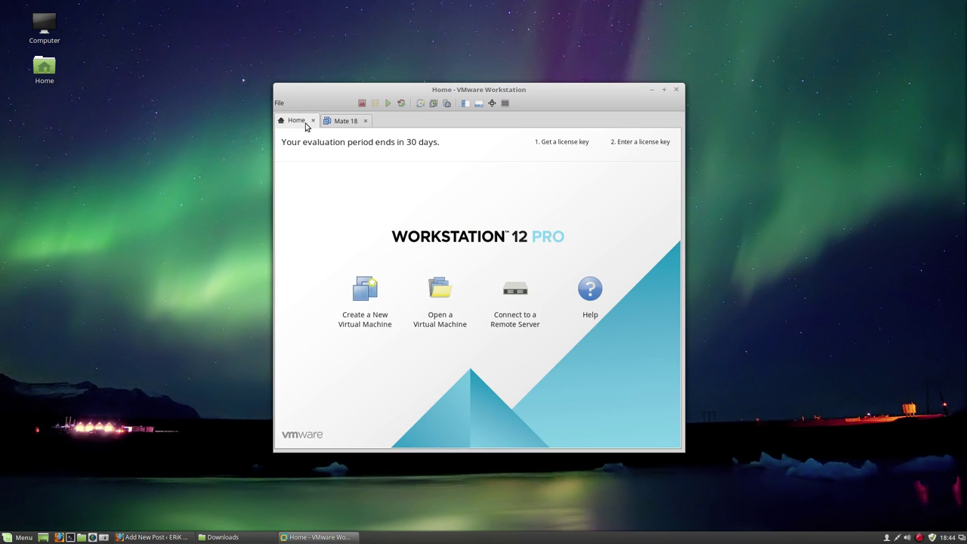
click(363, 293)
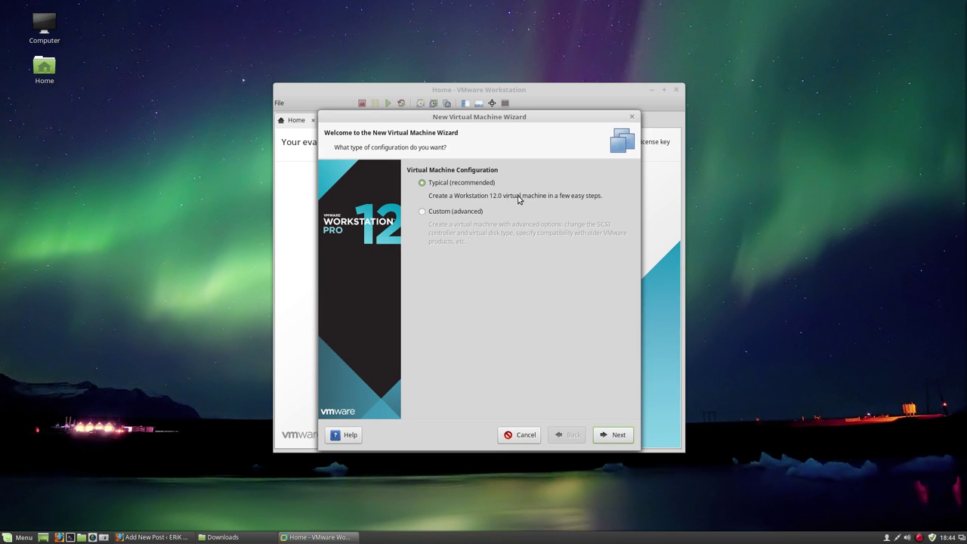
click(612, 435)
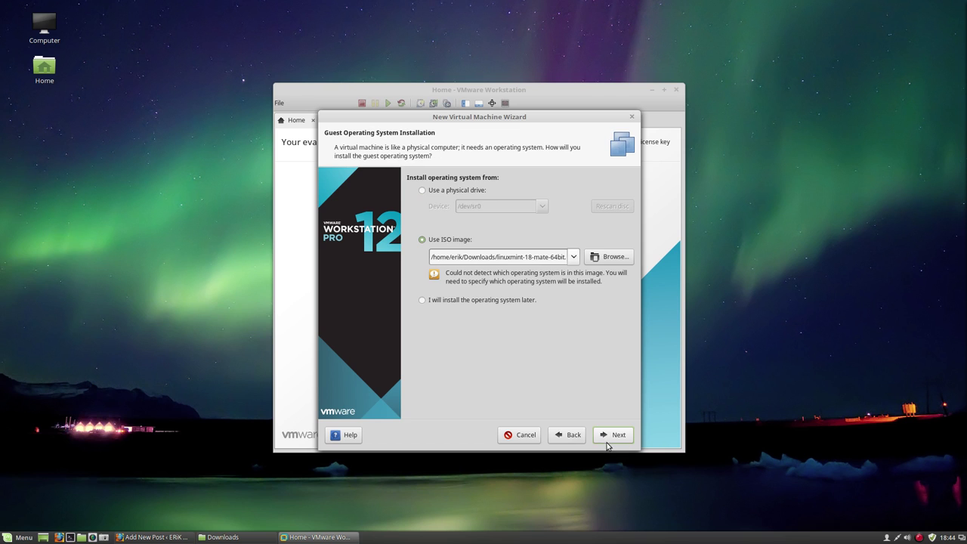
Choose Solus-1.2.1.iso from the Downloads folder as the ISO image to install the guest operating system from.
click(606, 257)
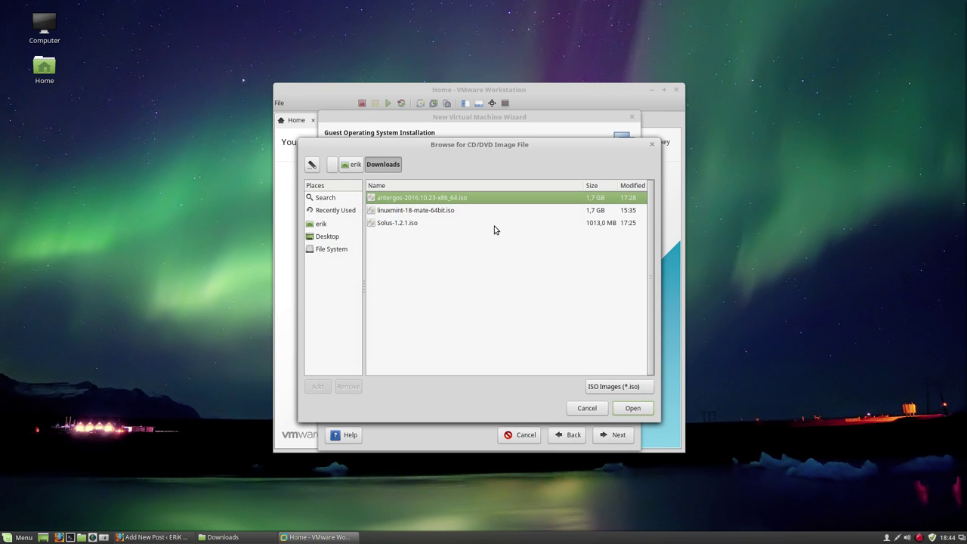
click(409, 224)
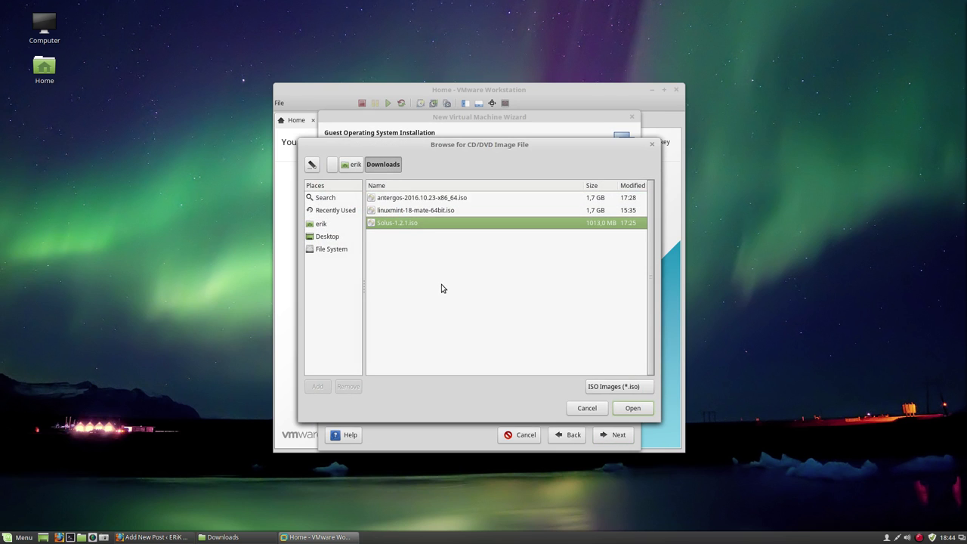
click(631, 408)
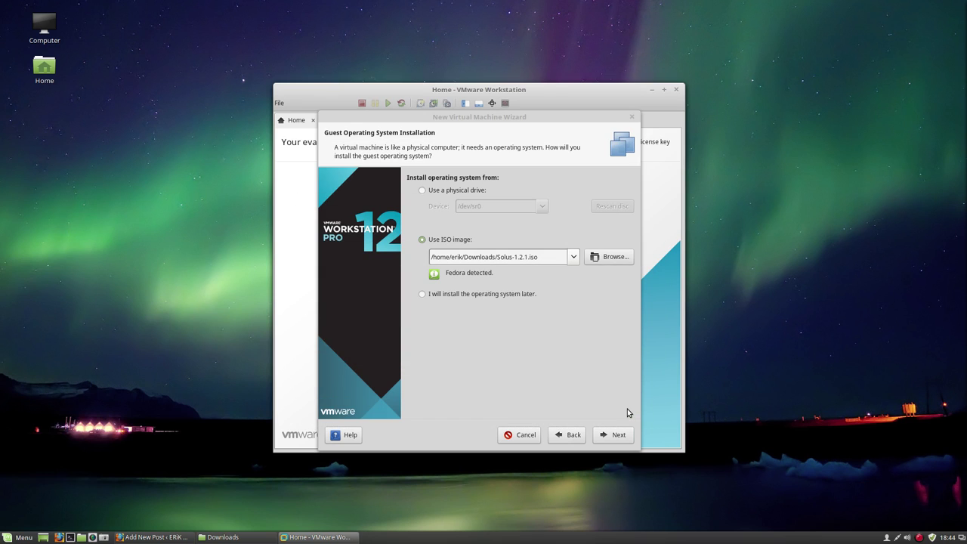
click(624, 436)
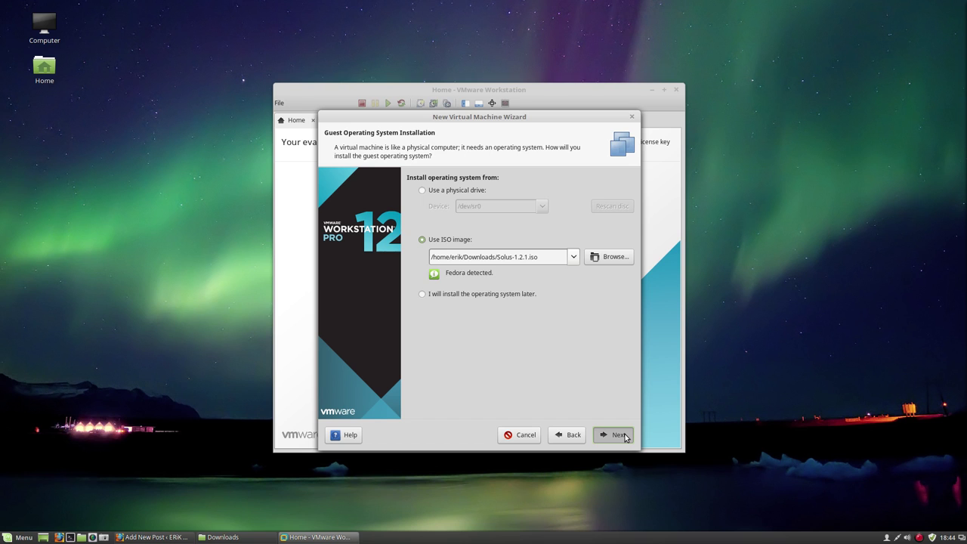
click(624, 436)
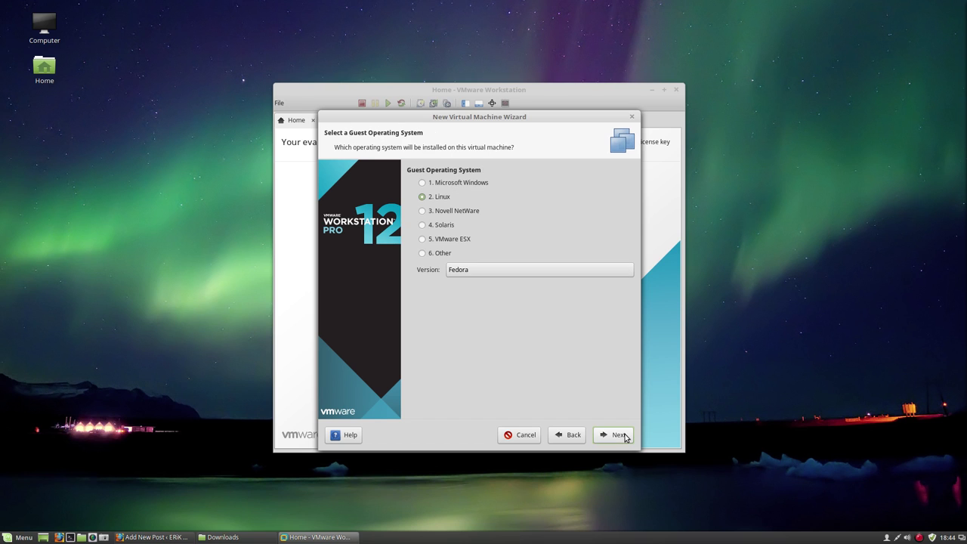
Set the Linux guest version to Other Linux 3.x kernel 64-bit and continue to naming the machine.
click(494, 264)
scroll(496, 371, down, 5)
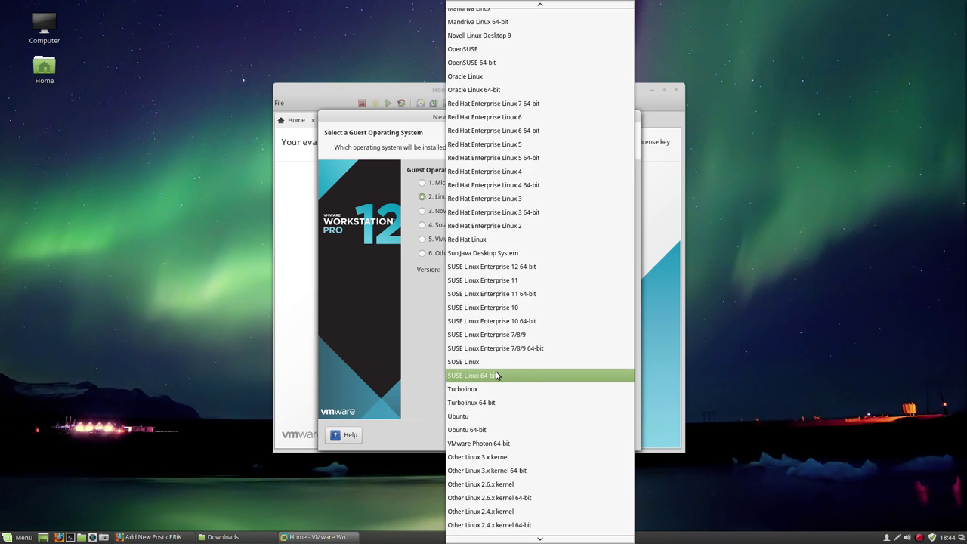
click(525, 470)
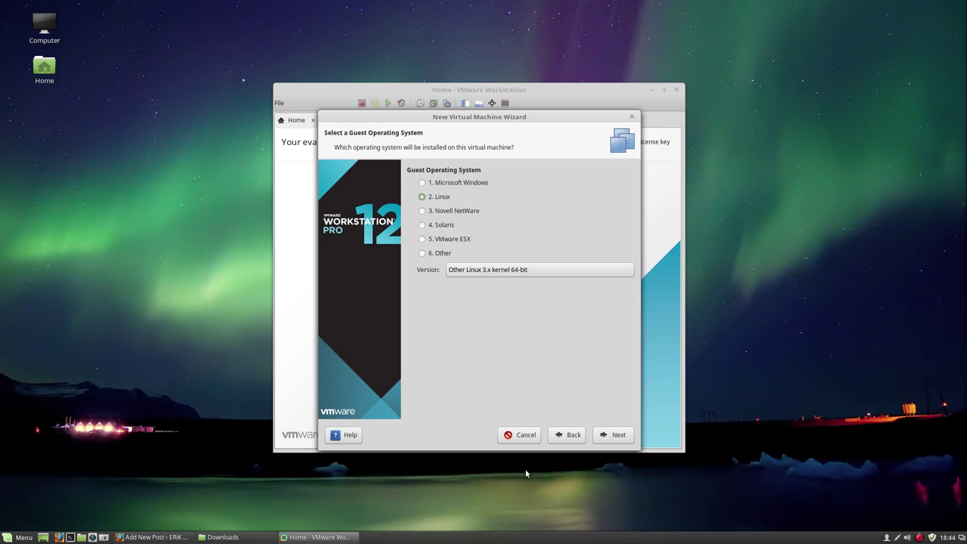
click(618, 436)
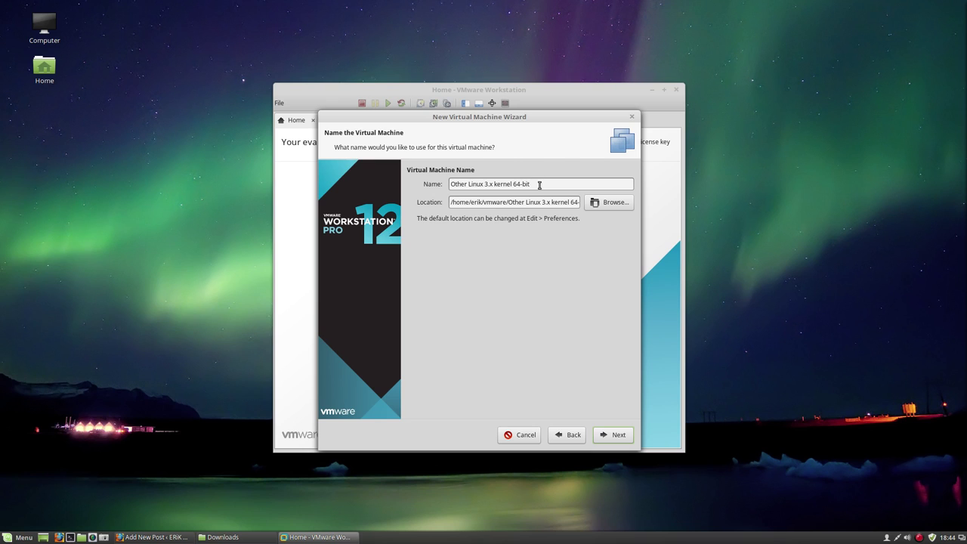
Name the virtual machine Solus and set its maximum disk size to 16 GB, split into multiple files.
drag(538, 185, 352, 182)
text(Solus)
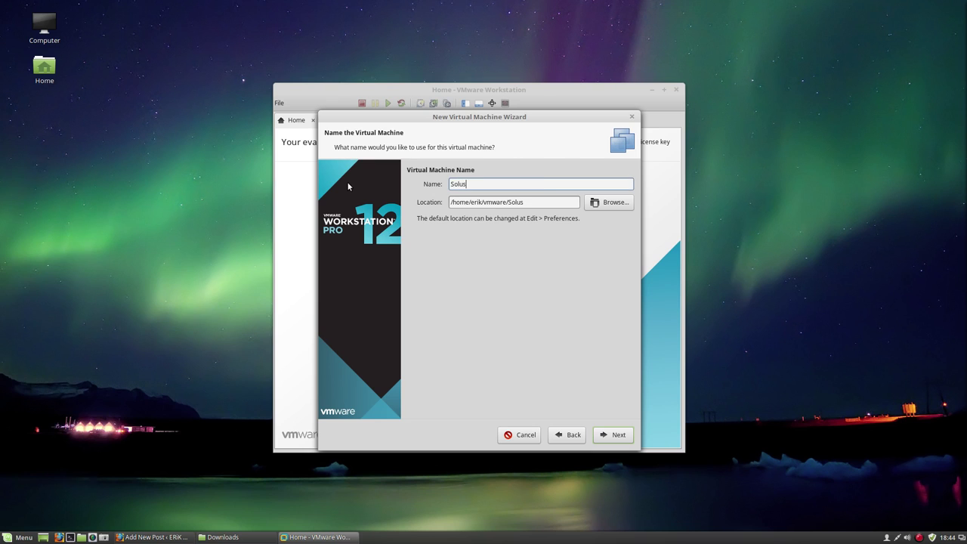
click(622, 439)
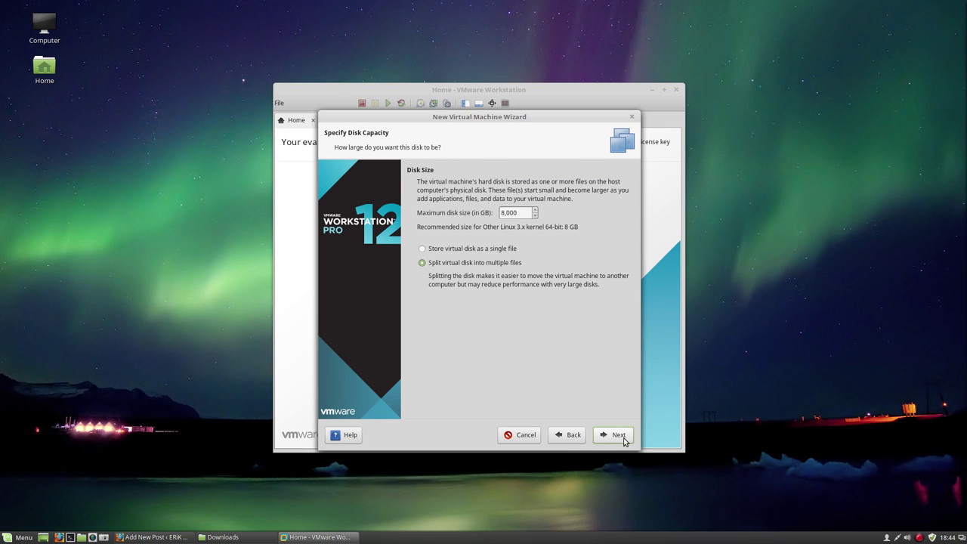
click(535, 210)
click(617, 435)
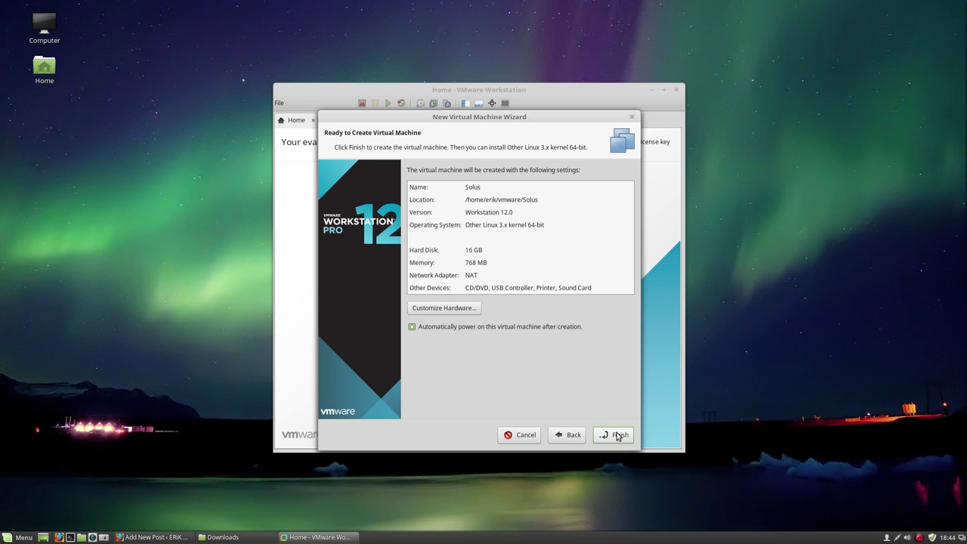
Customize the new machine's hardware by setting its memory to 4000 MB.
click(469, 308)
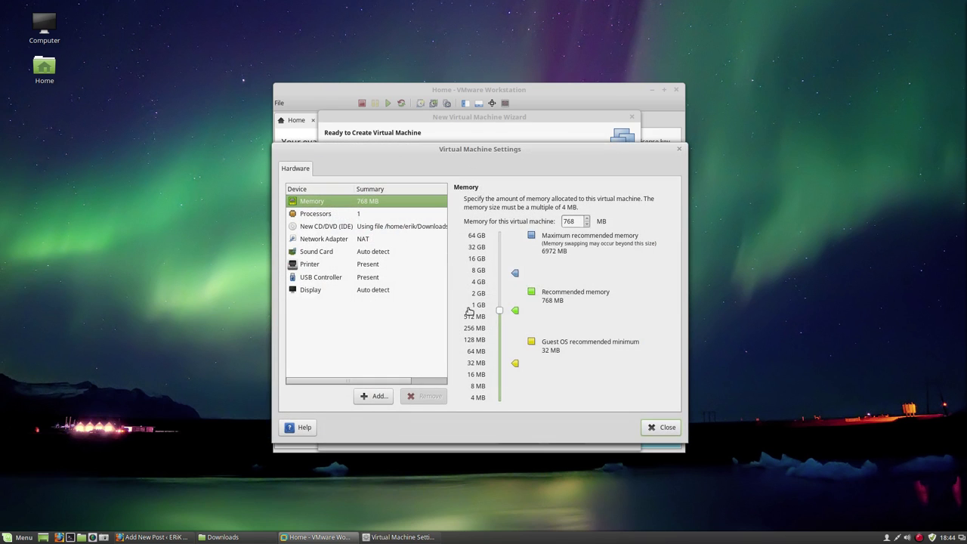
click(563, 221)
drag(575, 220, 560, 220)
text(4000)
Configure the virtual machine with 1 processor and 4 cores per processor.
click(335, 216)
click(566, 206)
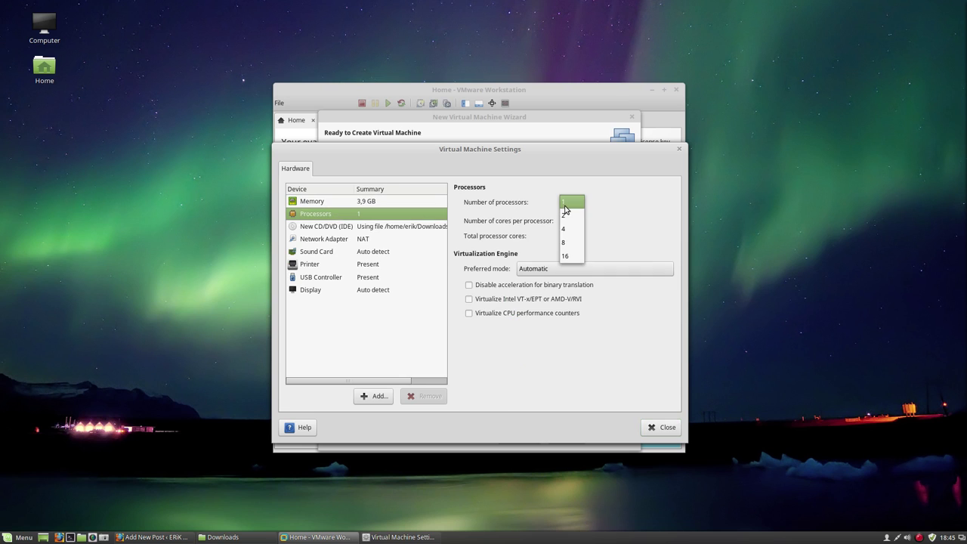
click(572, 202)
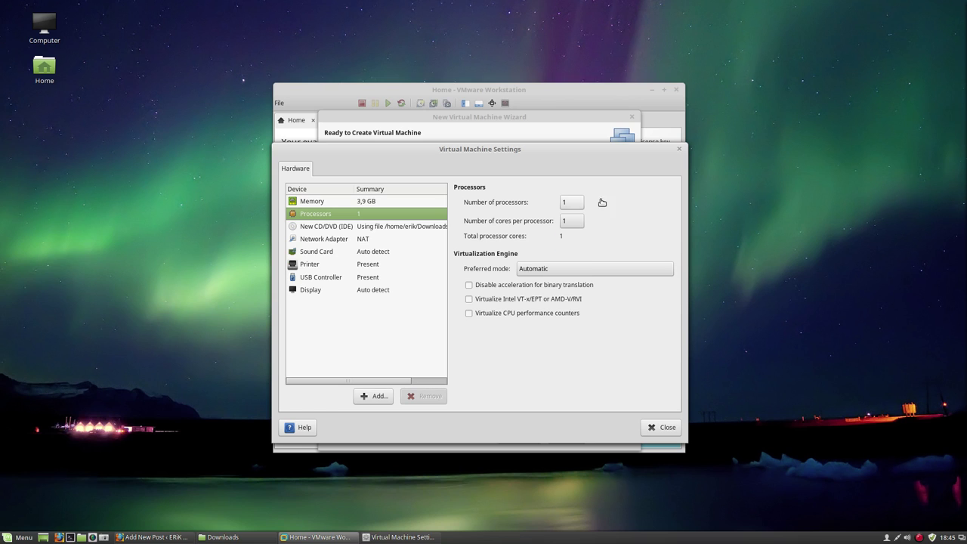
click(577, 221)
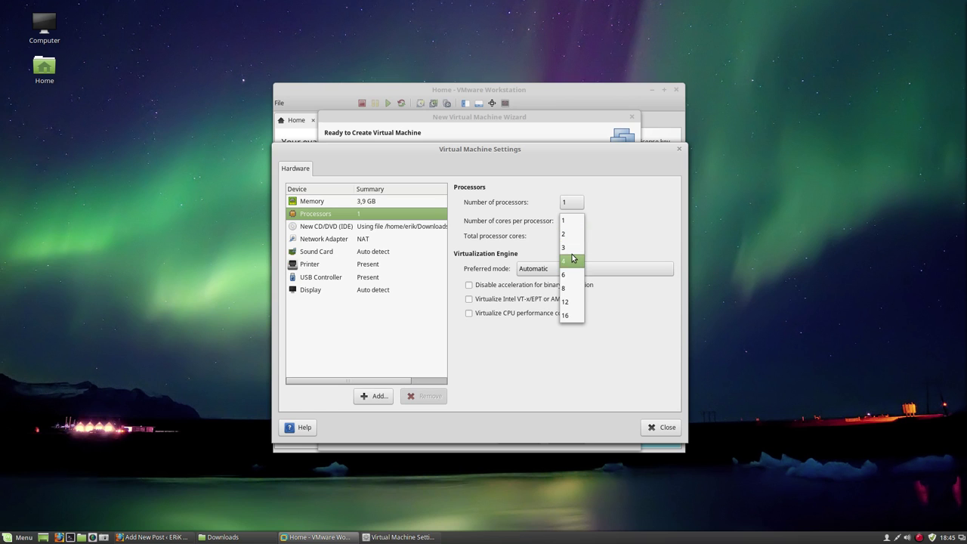
click(573, 257)
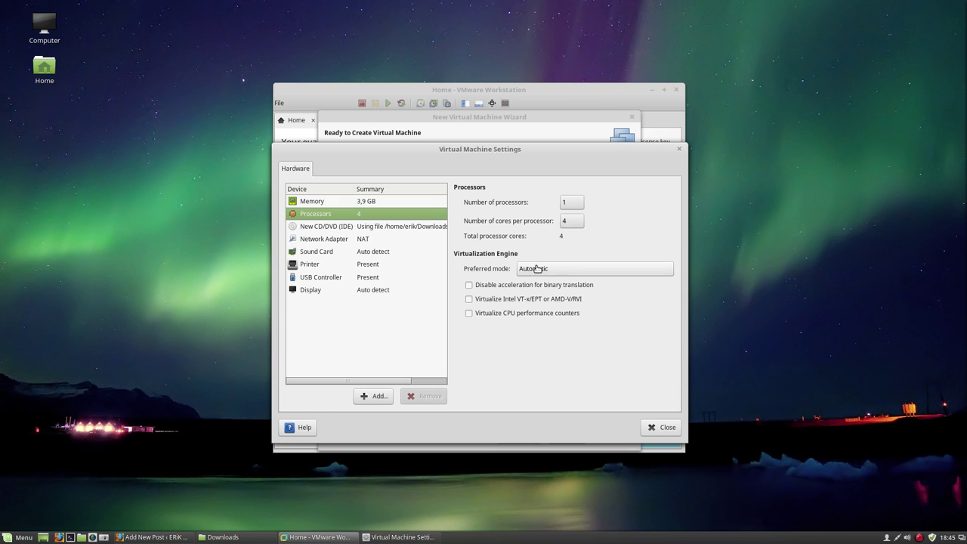
Review the settings of each hardware device, from memory and processors through CD/DVD, network, sound, printer and USB to display.
click(367, 203)
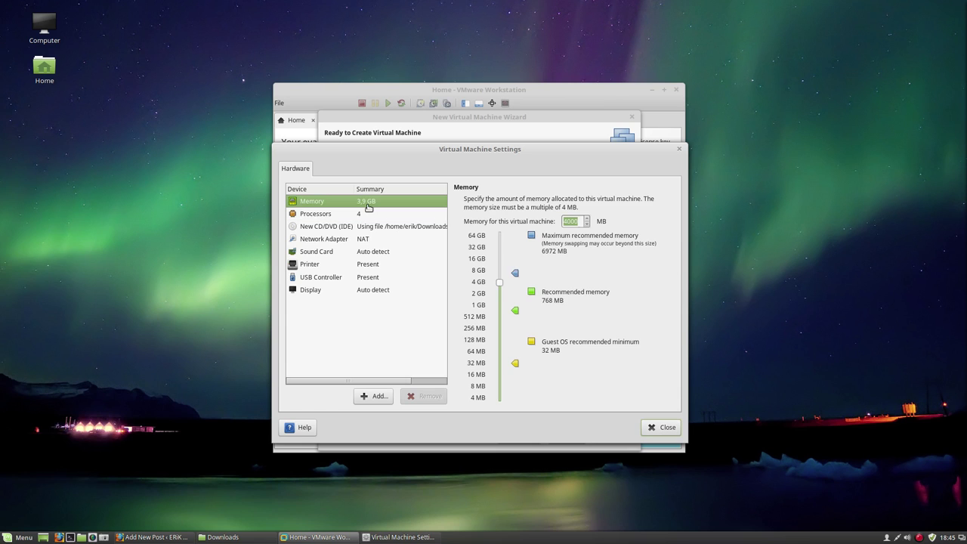
click(353, 213)
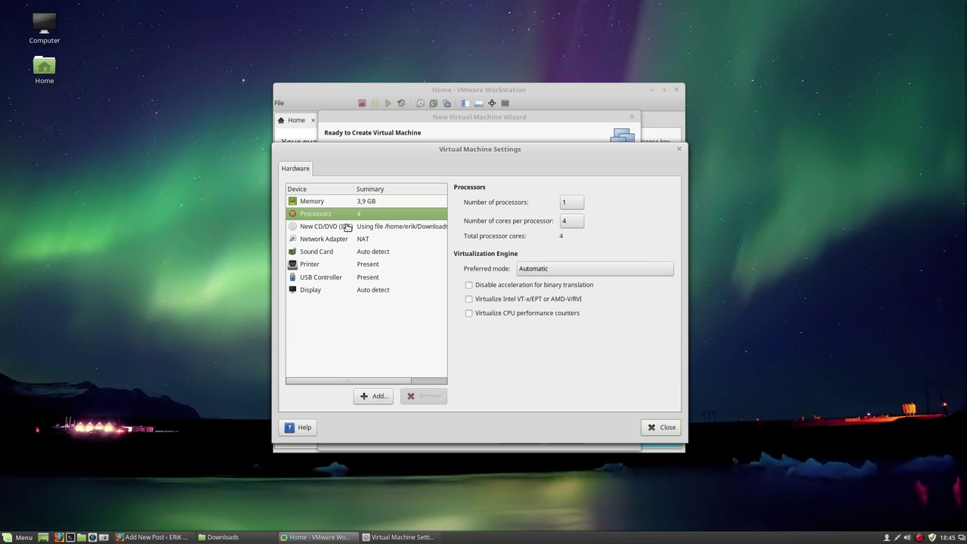
click(345, 228)
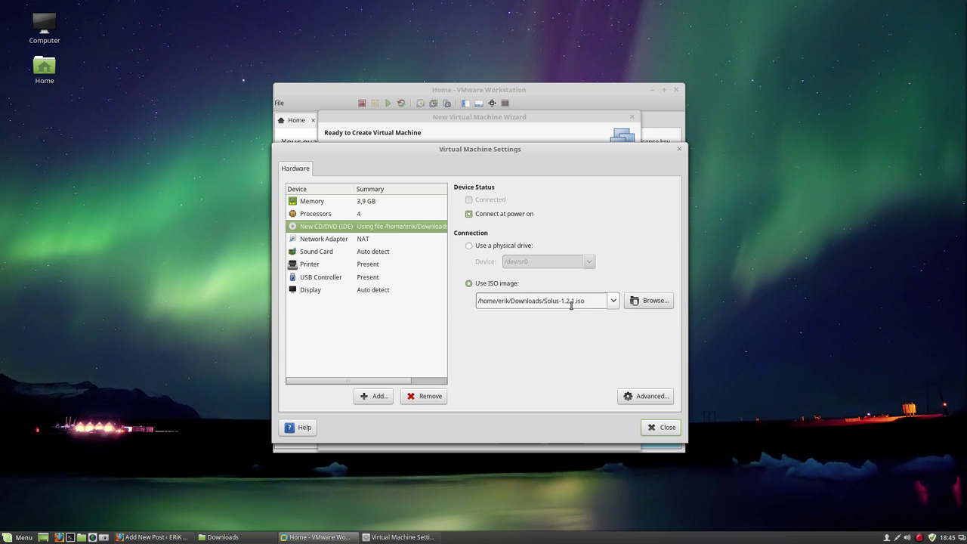
click(361, 240)
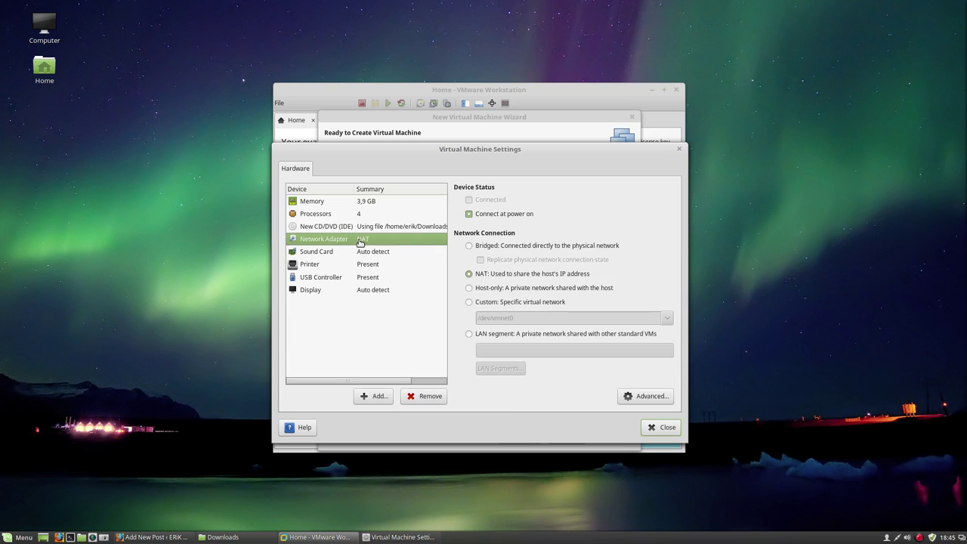
click(362, 251)
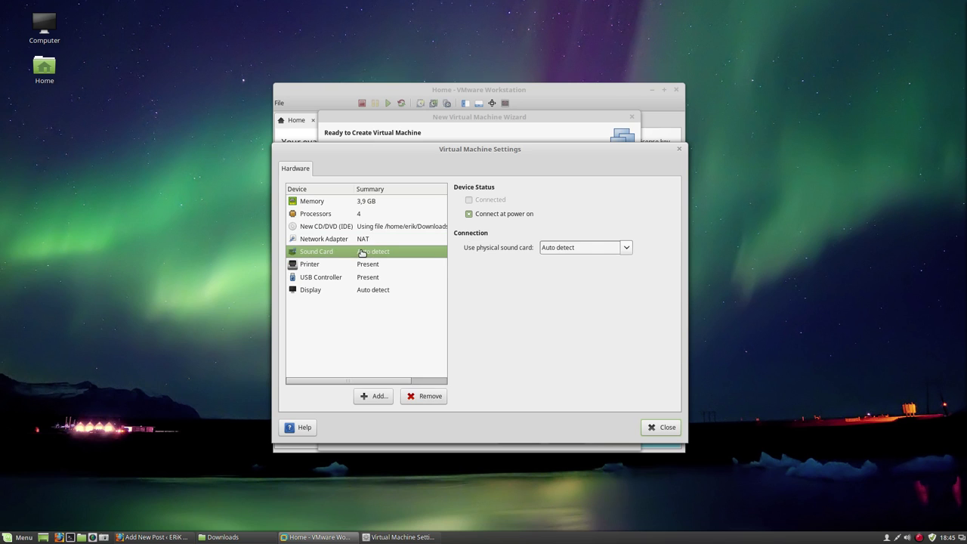
click(366, 265)
click(369, 277)
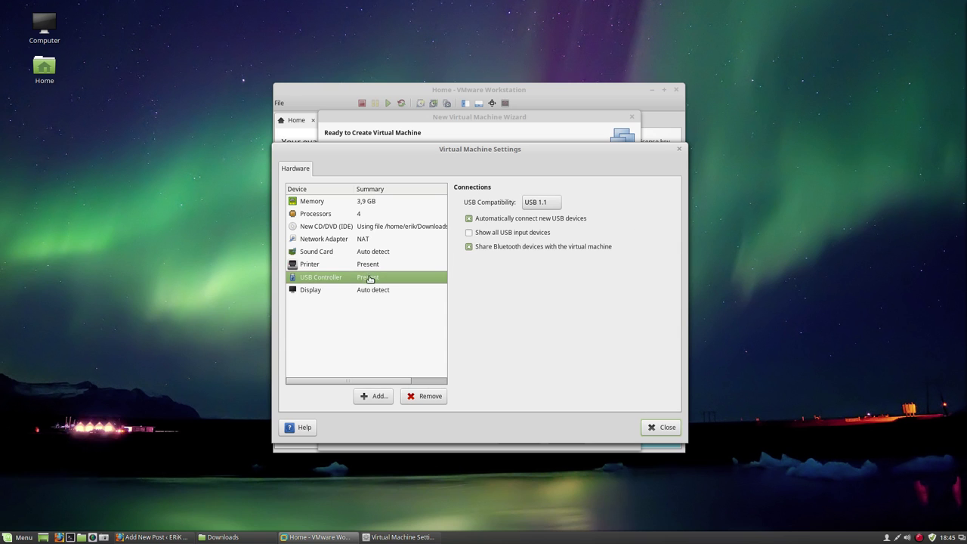
click(368, 293)
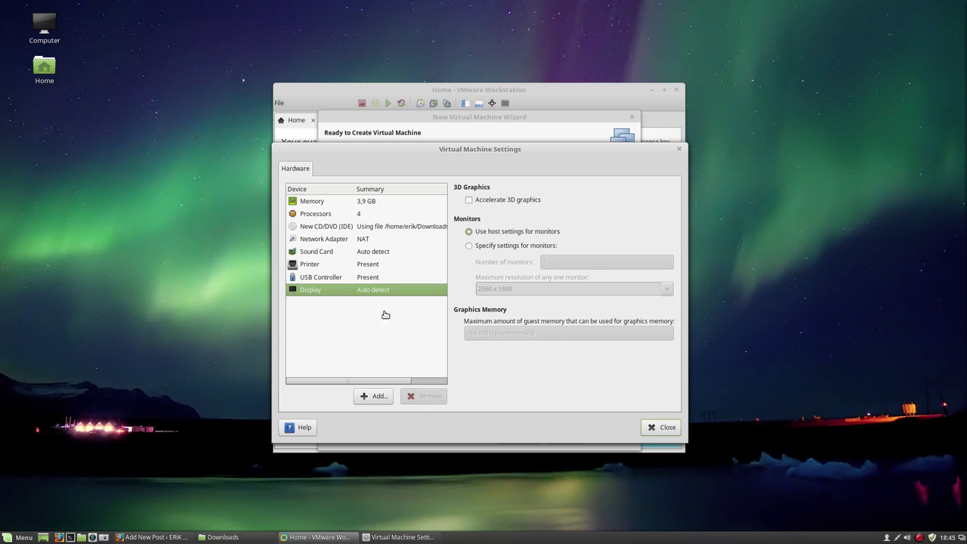
Close the hardware settings and finish creating the Solus virtual machine with automatic power-on.
click(649, 427)
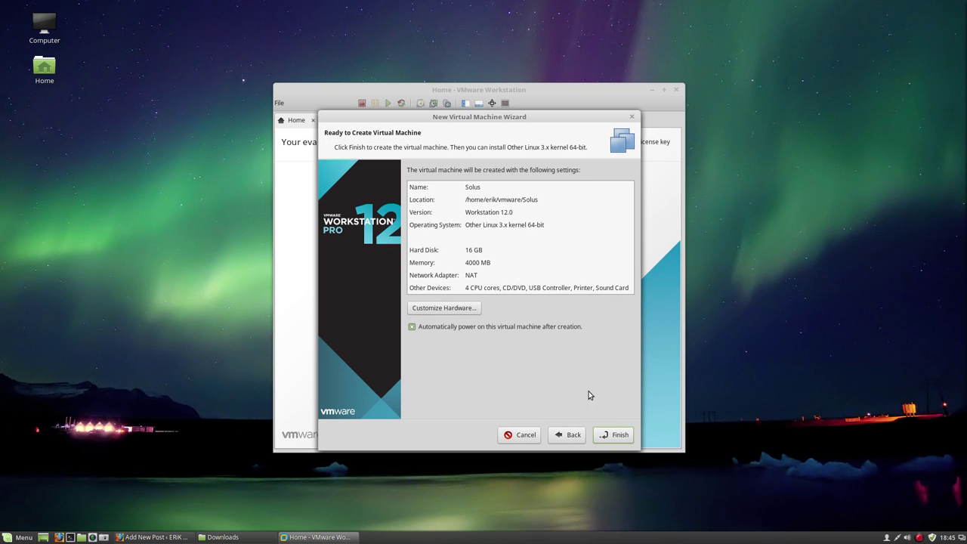
click(605, 435)
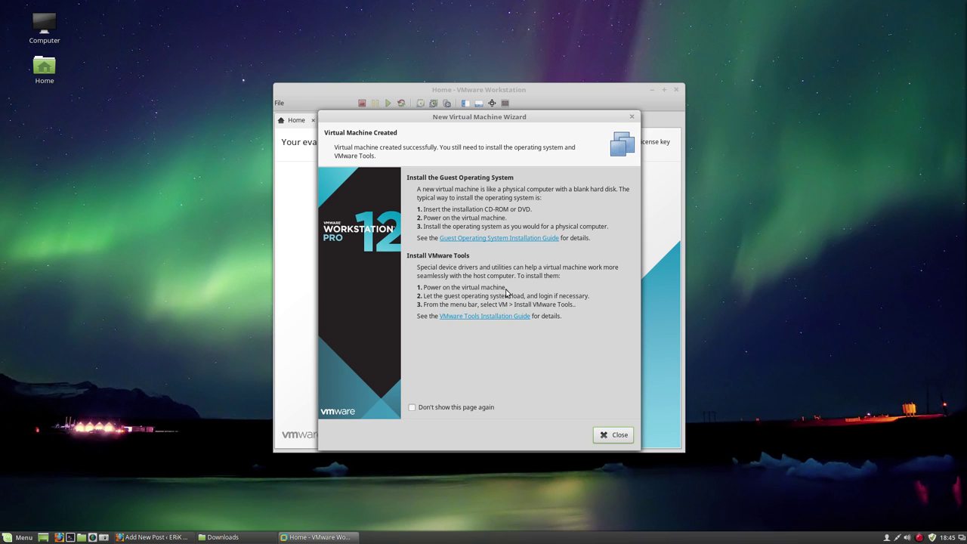
click(614, 435)
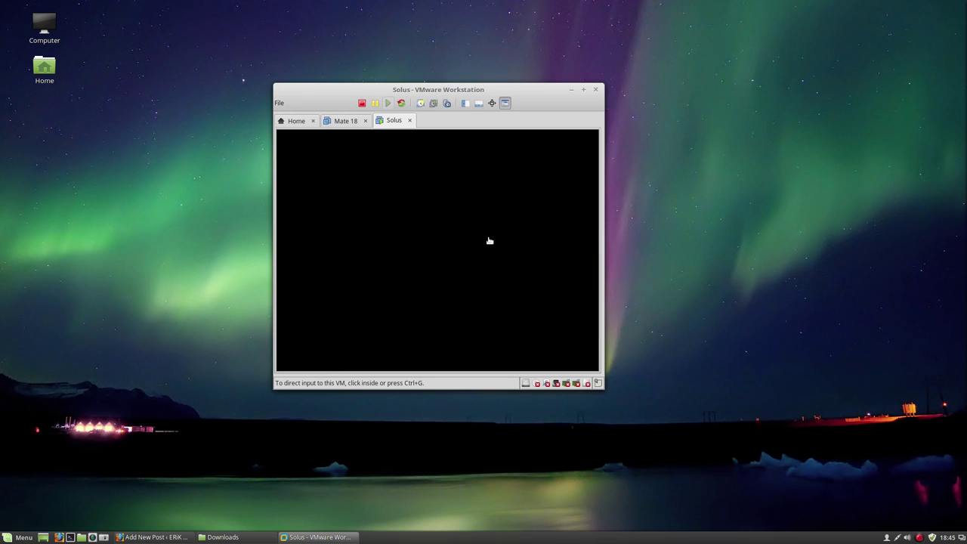
Reposition and enlarge the virtual machine window to fit the Solus guest display, and direct input to its desktop.
drag(436, 88, 403, 55)
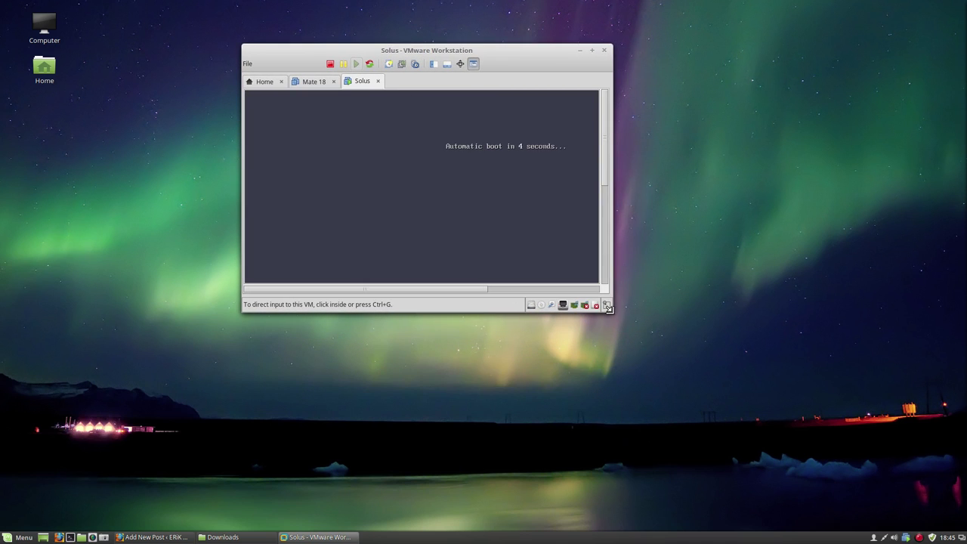
drag(609, 309, 862, 486)
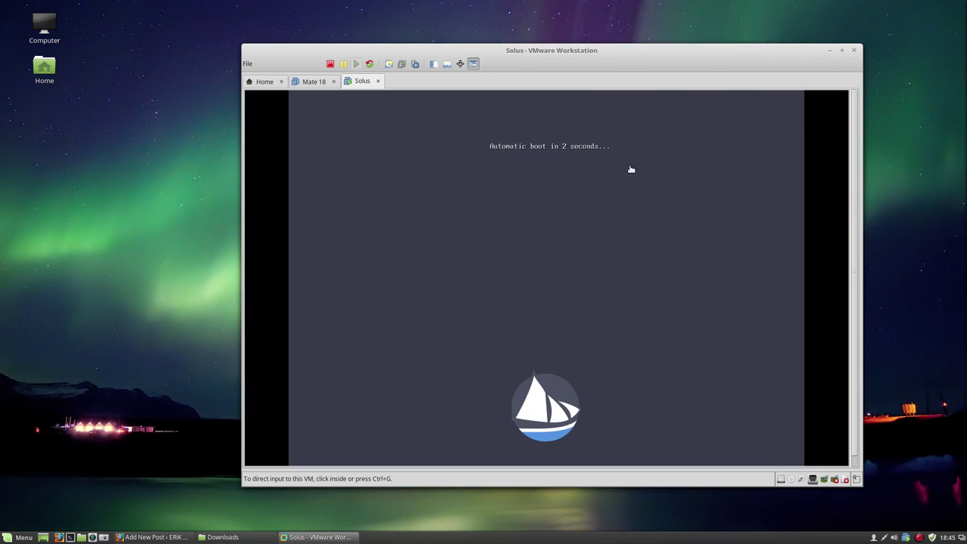
drag(457, 46, 414, 27)
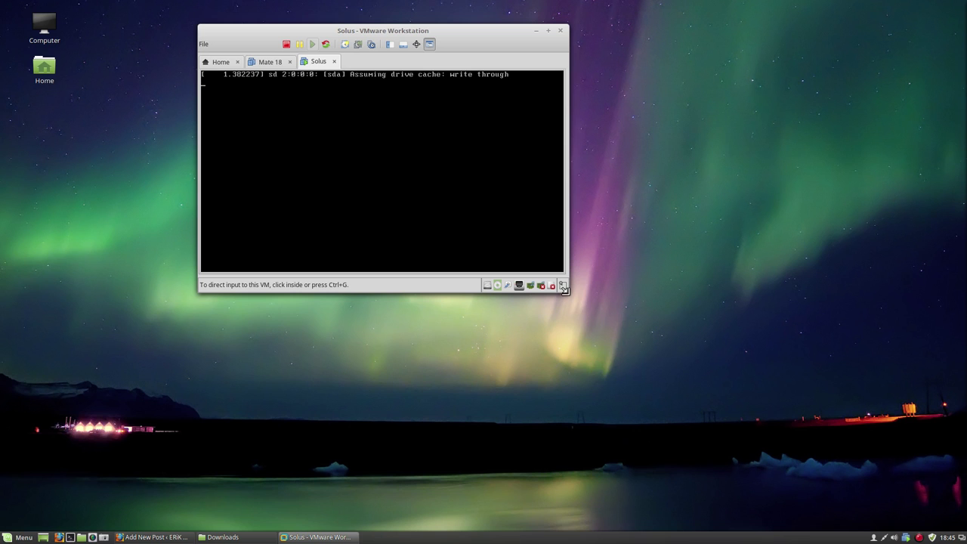
drag(564, 288, 818, 485)
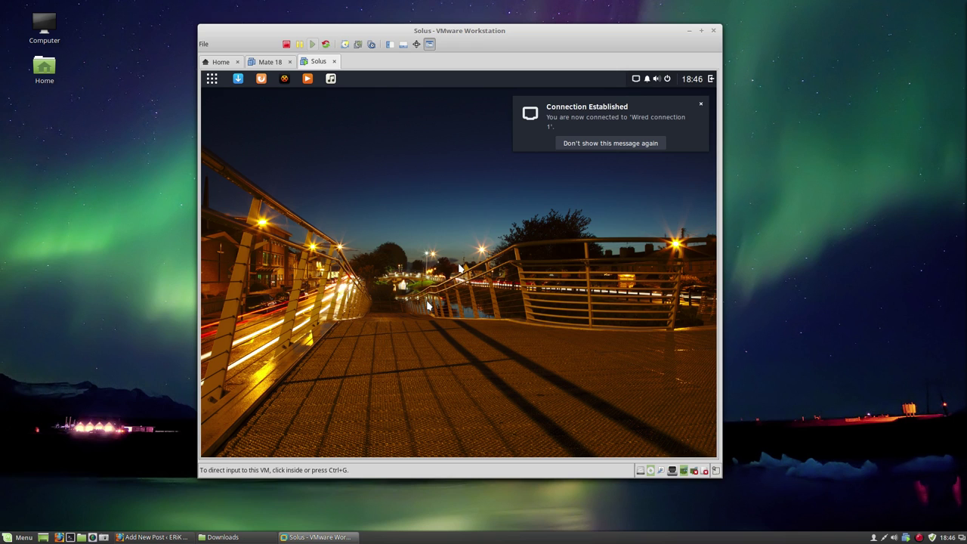
click(427, 304)
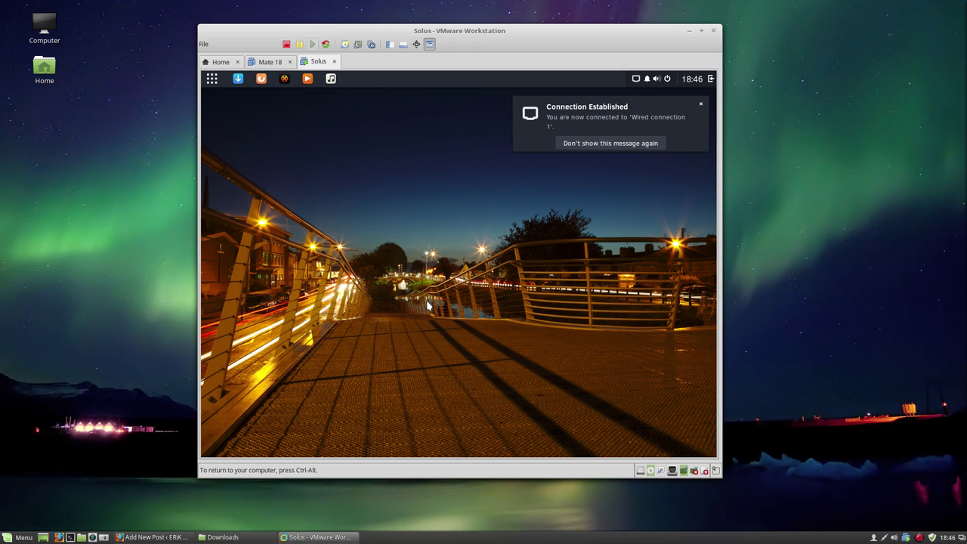
Launch the Solus installer and accept English (United States) as the system language.
click(238, 78)
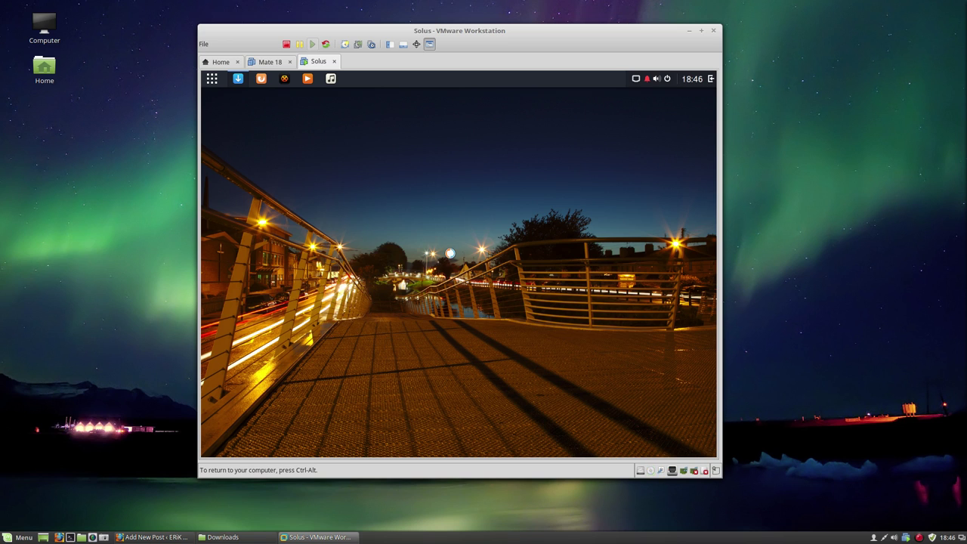
click(389, 300)
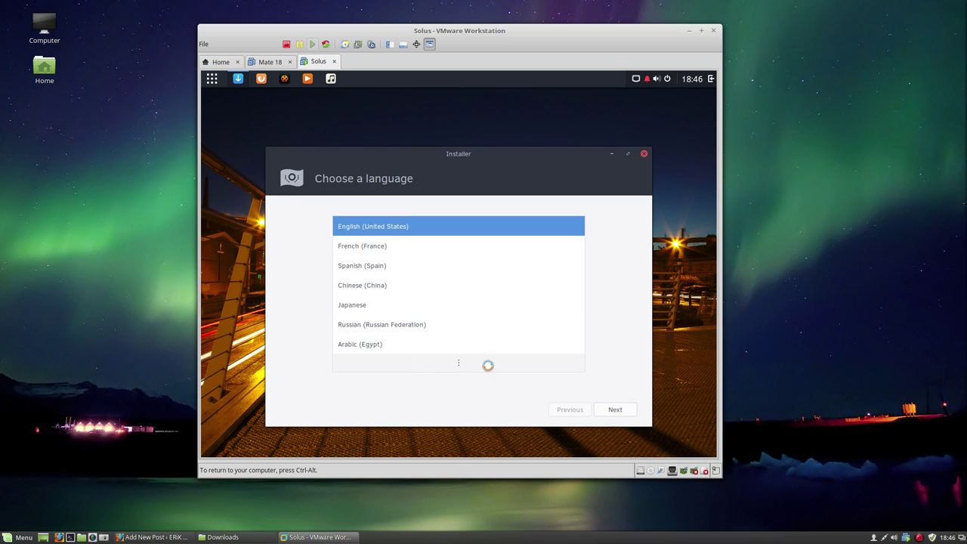
click(616, 409)
click(616, 409)
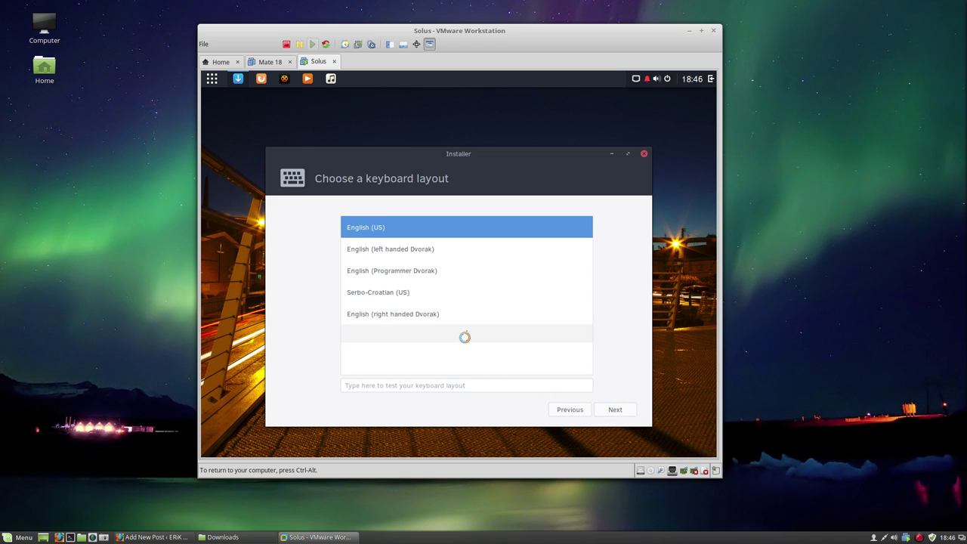
Choose the Belgian keyboard layout and set the timezone to Brussels on the map.
scroll(467, 343, down, 10)
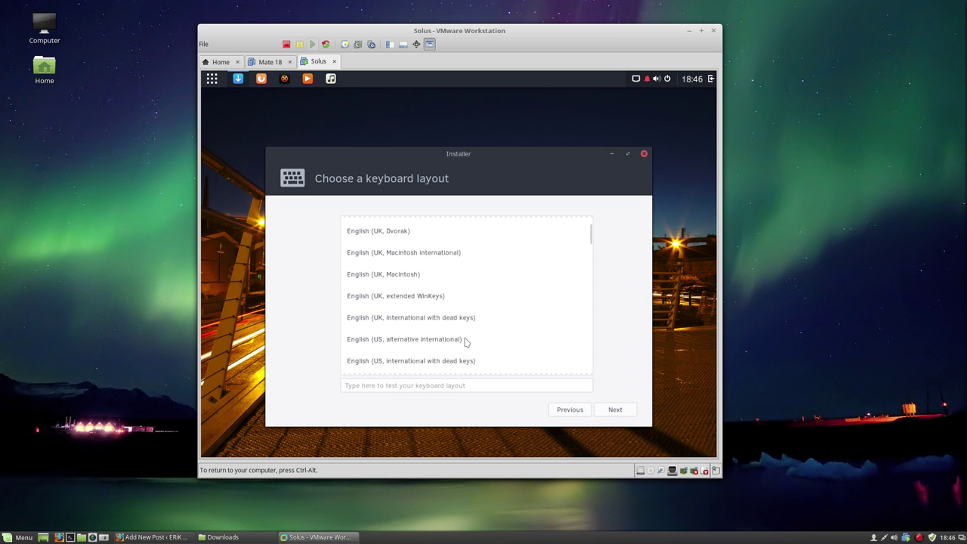
scroll(466, 342, down, 2)
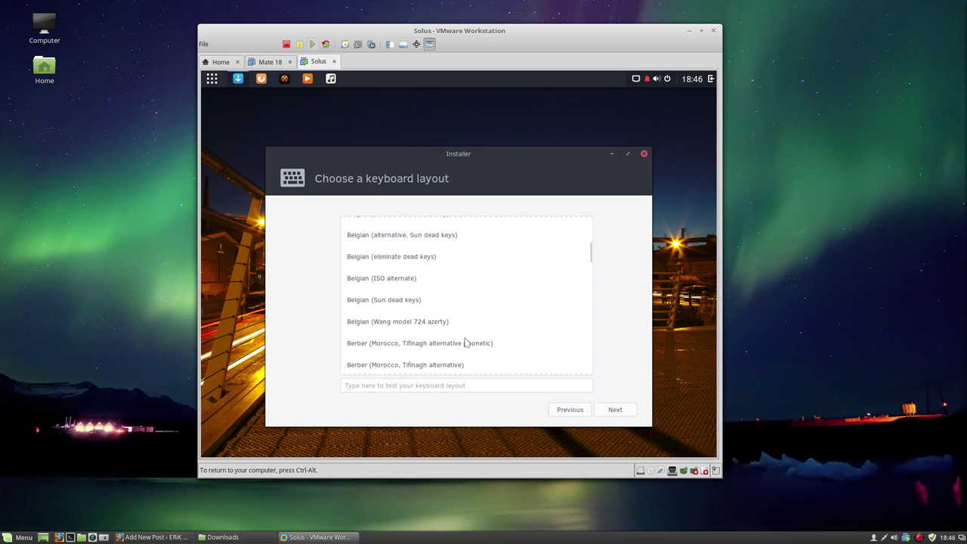
scroll(464, 340, up, 3)
click(414, 249)
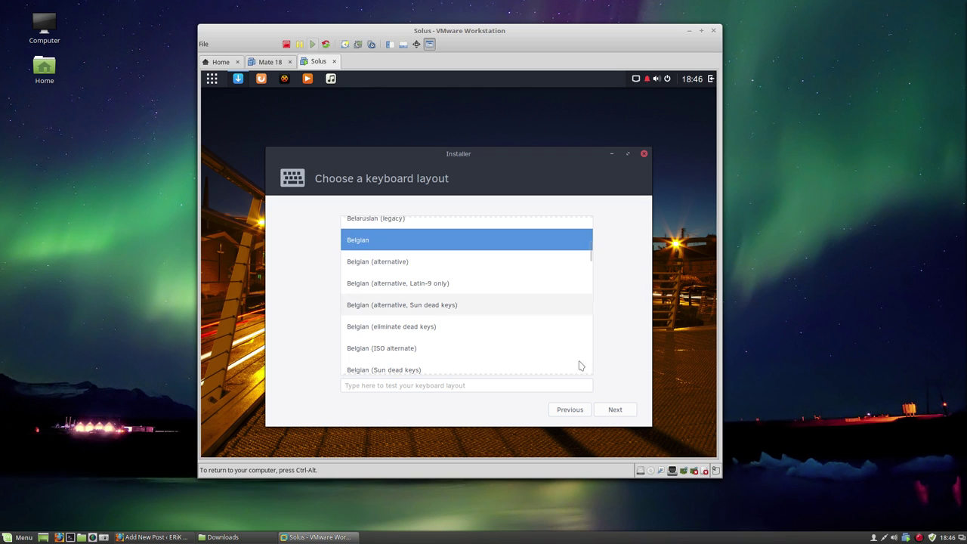
click(616, 410)
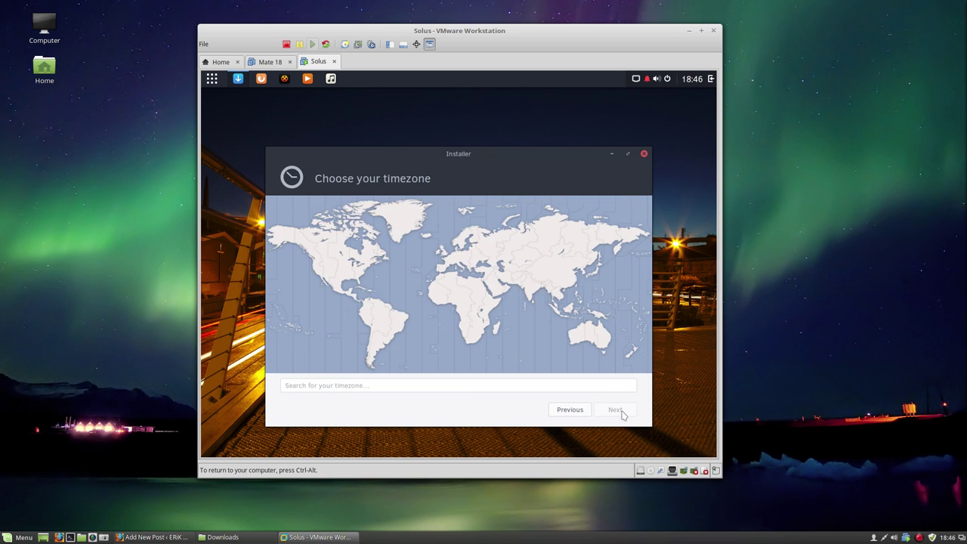
click(449, 259)
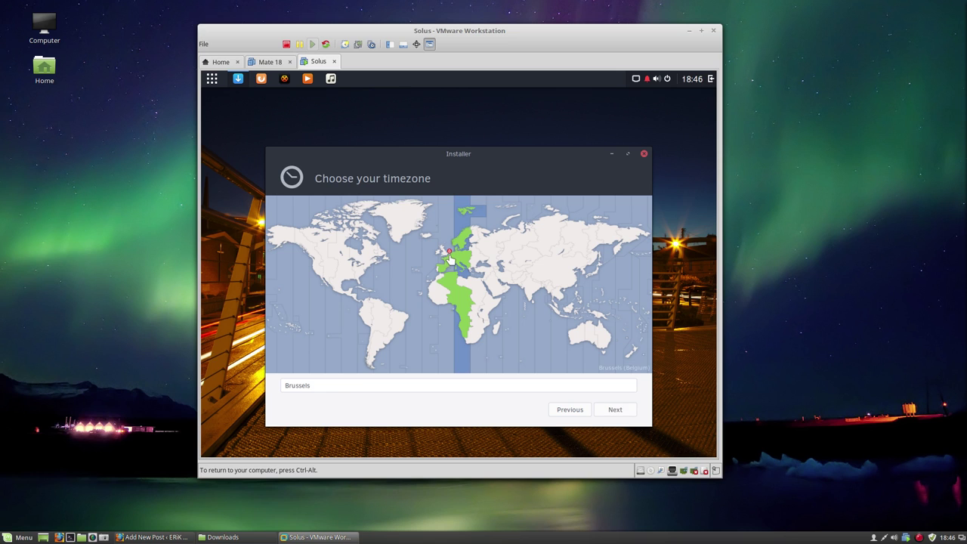
click(609, 410)
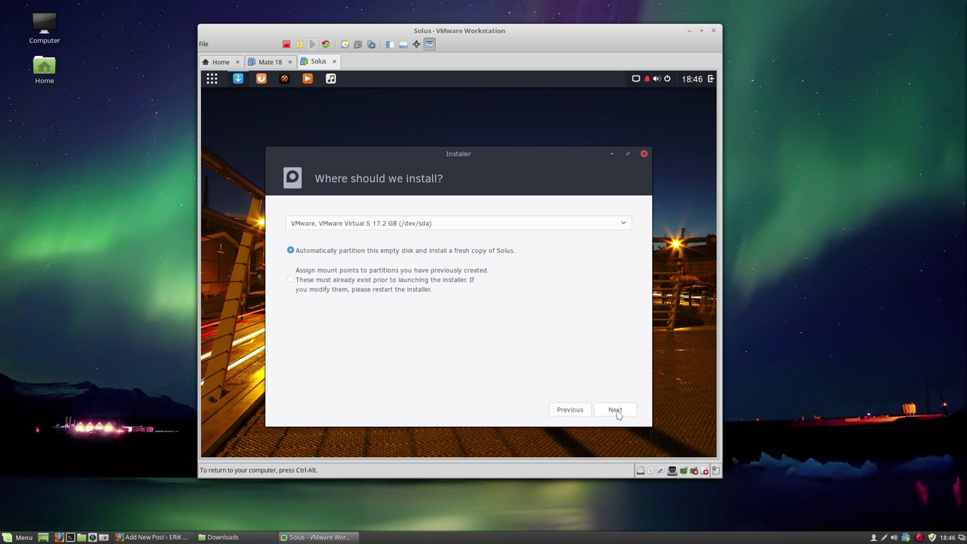
Accept automatic partitioning of the empty disk and set the hostname to solus, keeping the bootloader installation on /dev/sda.
click(616, 412)
click(616, 412)
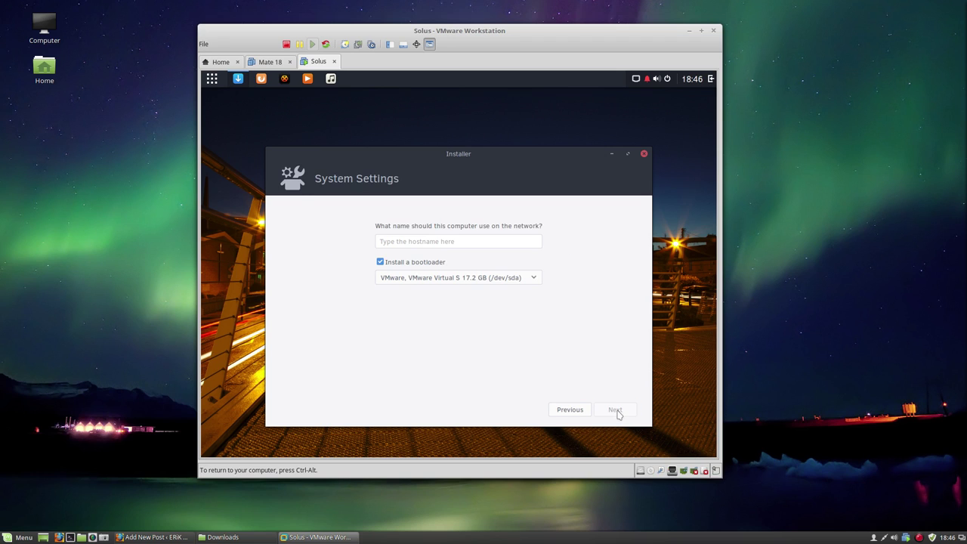
click(443, 243)
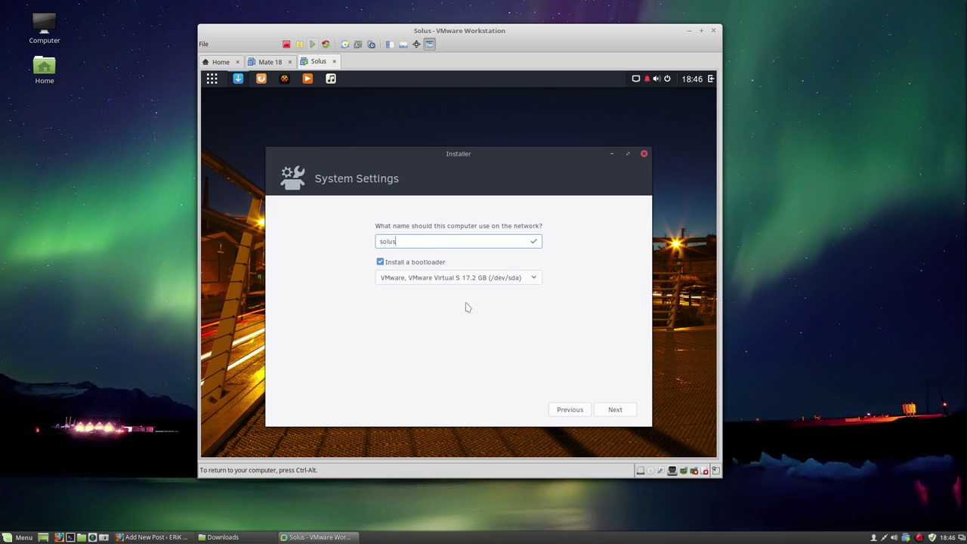
click(618, 409)
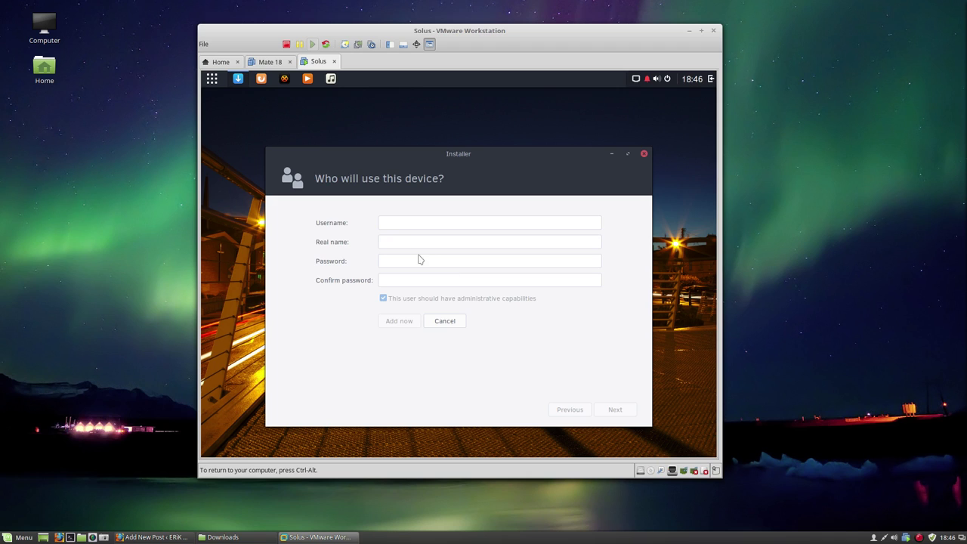
Fill in the new user's username and real name, and enter and confirm the account password.
click(393, 227)
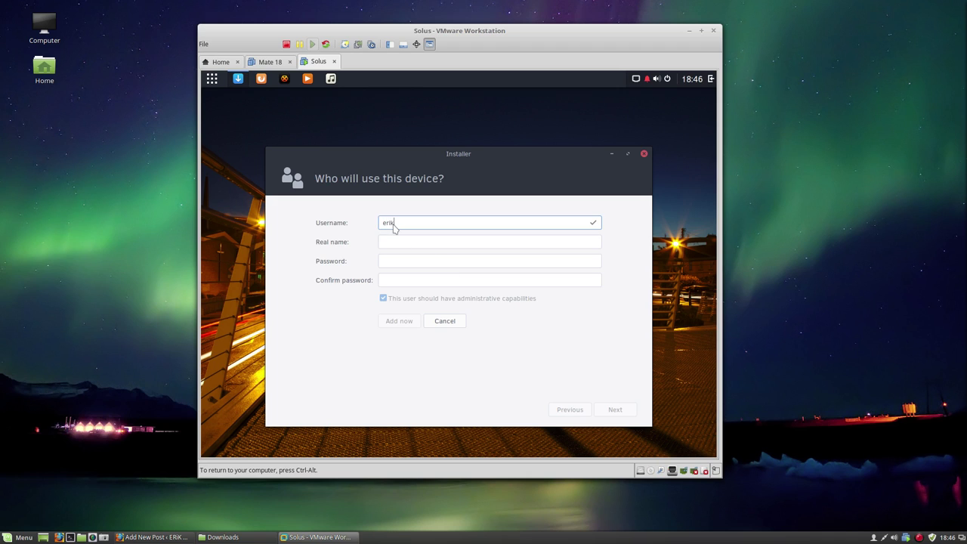
key(Tab)
key(Tab)
text(e)
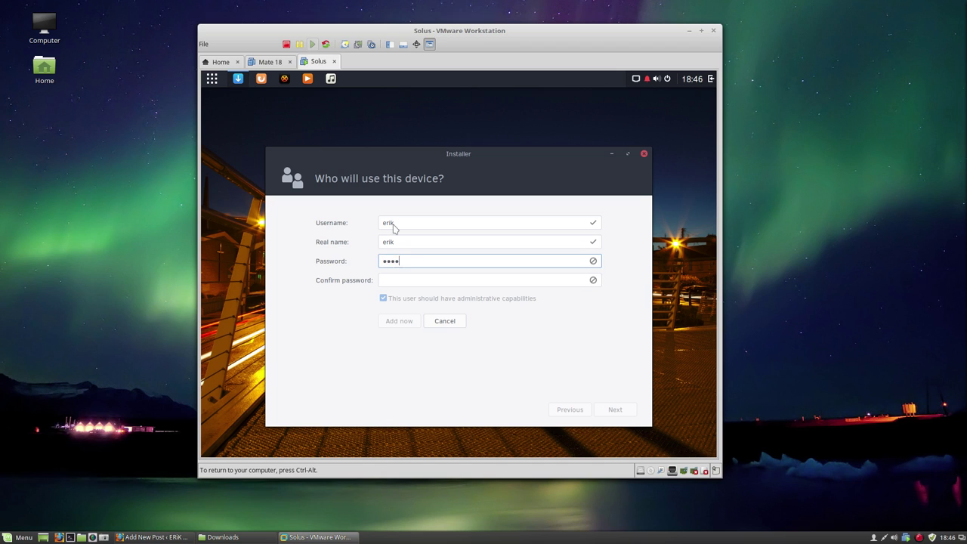
key(Tab)
text(e)
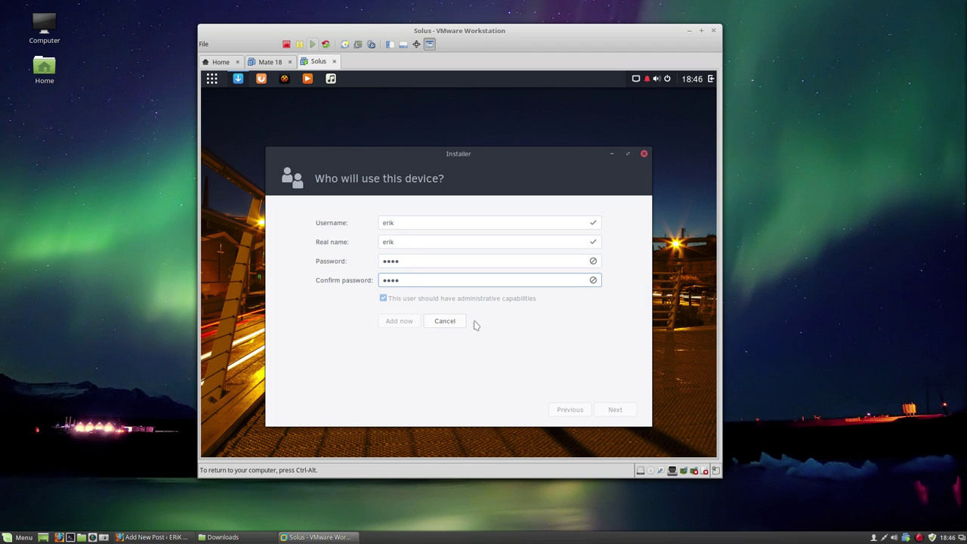
Lengthen the account password in both password fields, add the administrative user and continue to the installation summary.
click(419, 264)
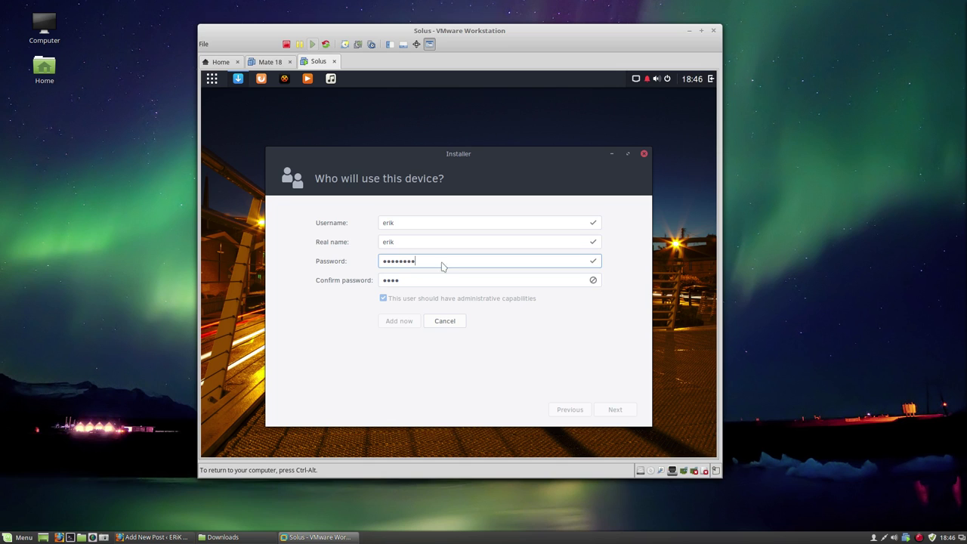
click(422, 282)
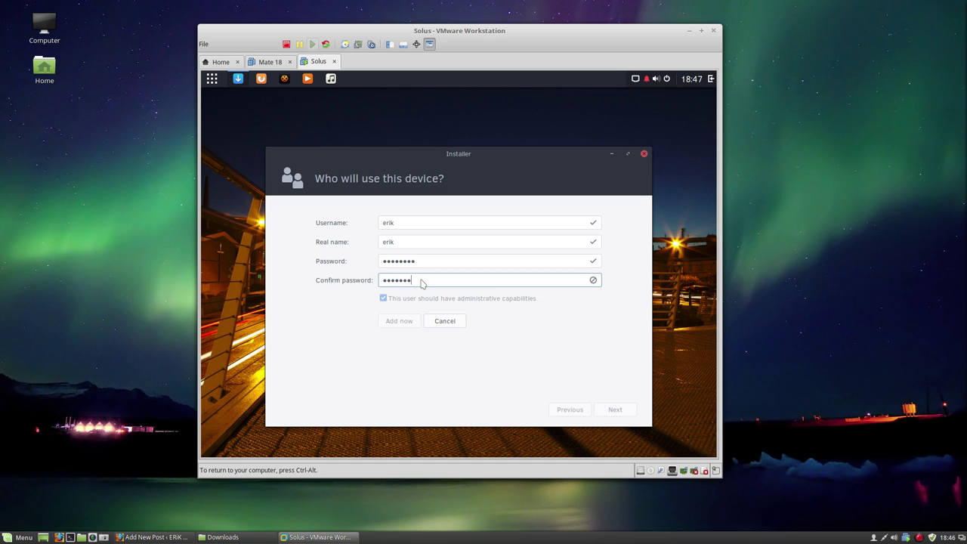
text(1)
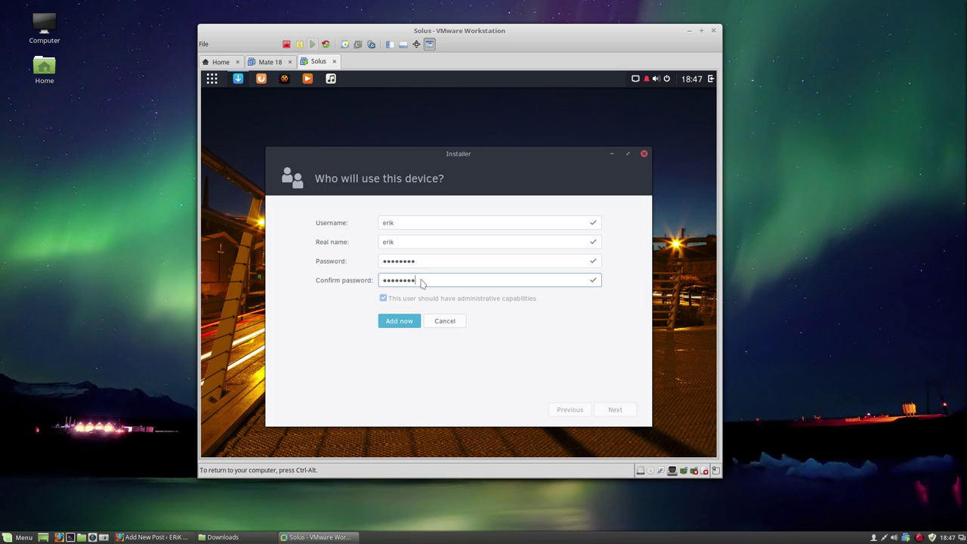
click(399, 323)
click(616, 409)
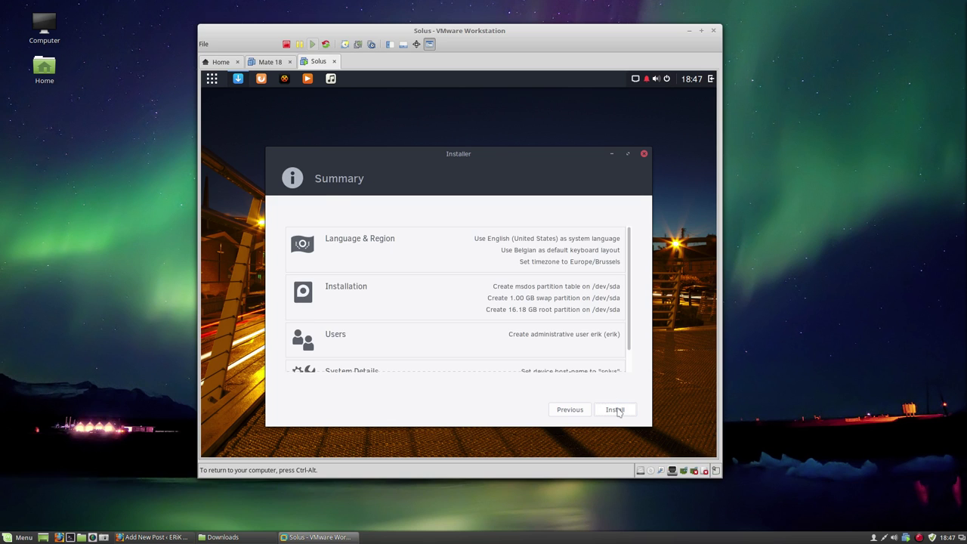
Start the Solus installation from the summary and confirm the changes to the disk.
click(621, 414)
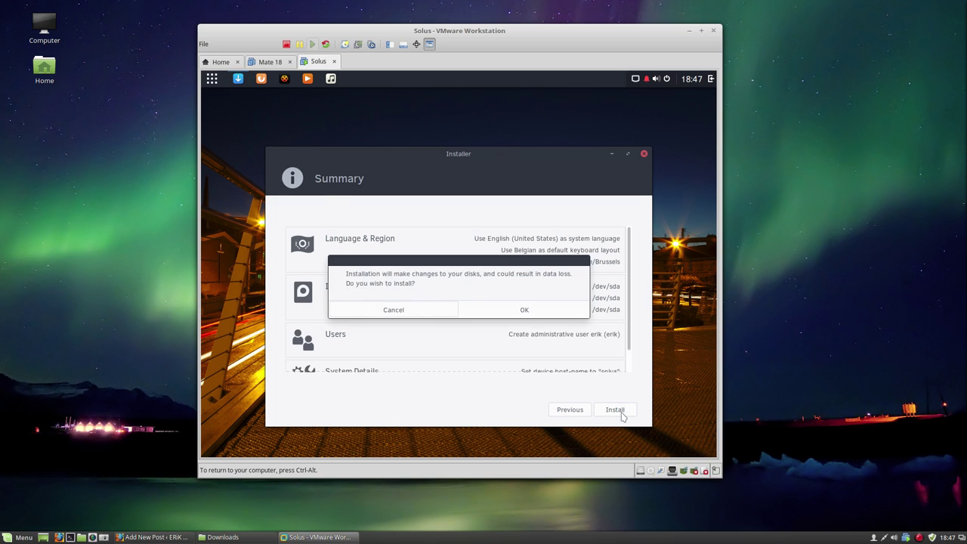
click(559, 318)
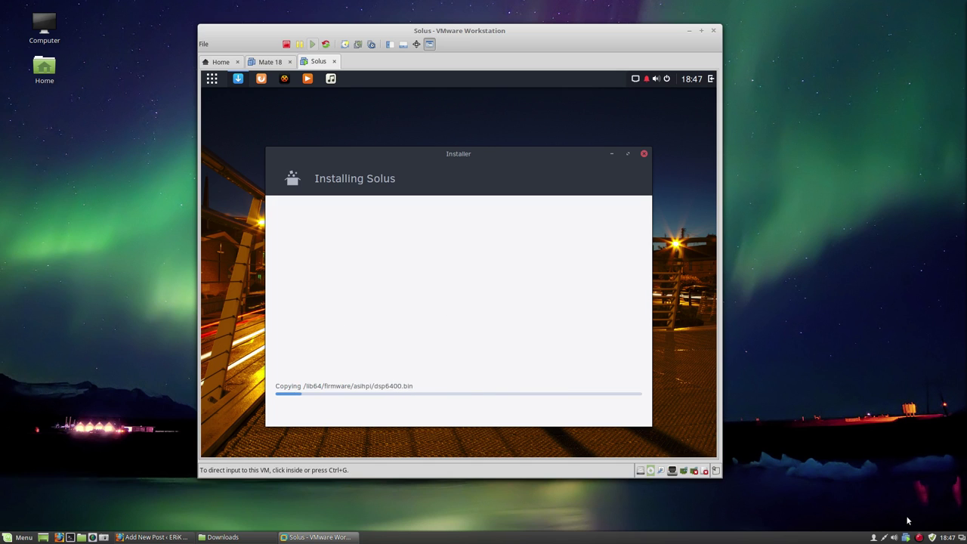
click(918, 537)
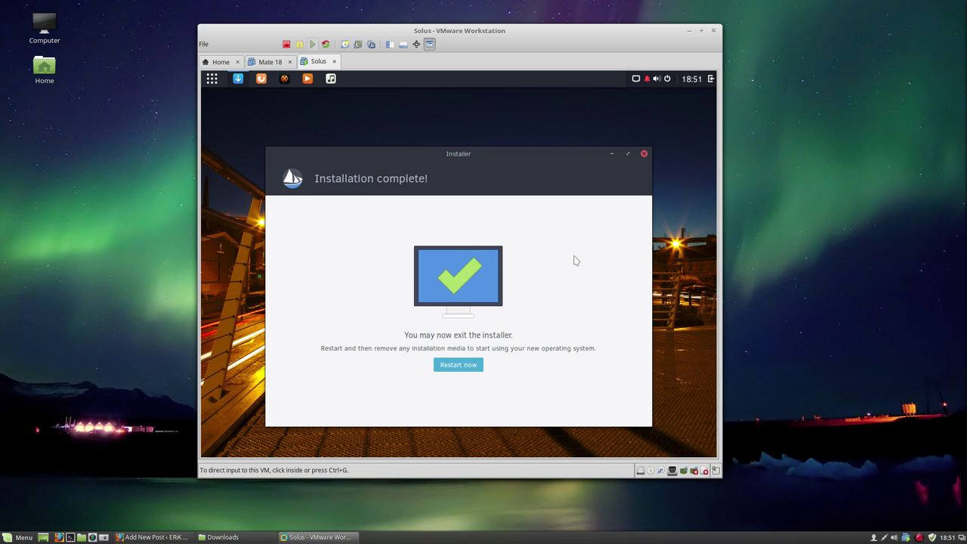
Restart the virtual machine, boot the installed Solus entry and log in with the account password.
click(574, 260)
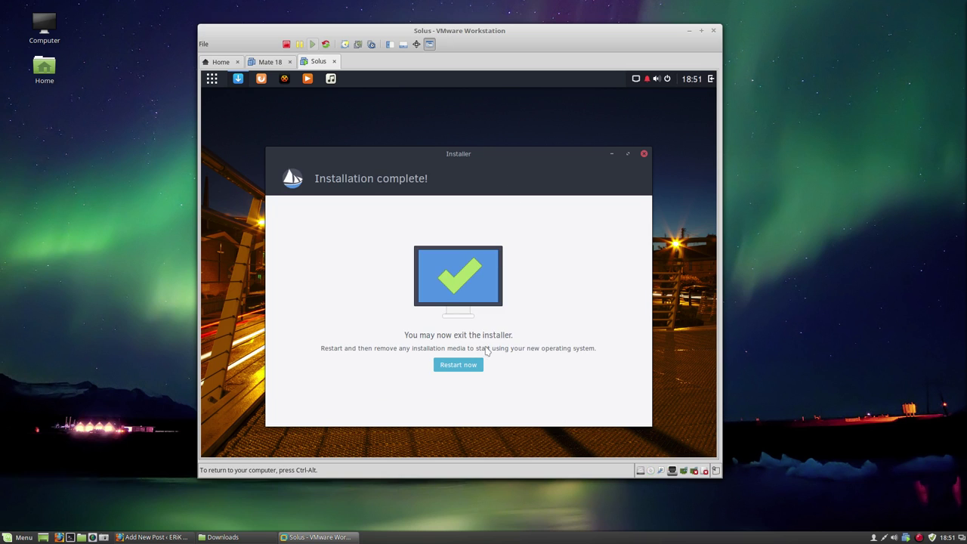
click(459, 364)
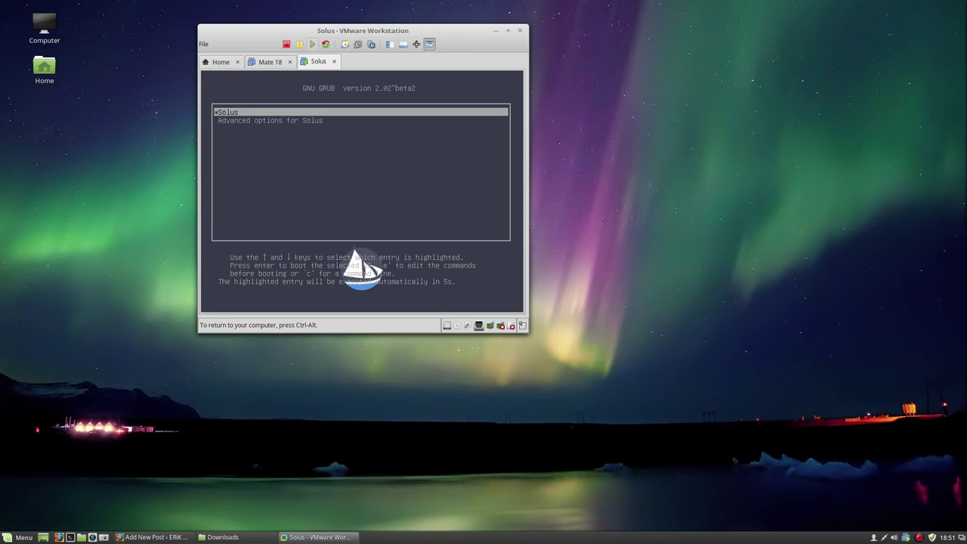
key(Return)
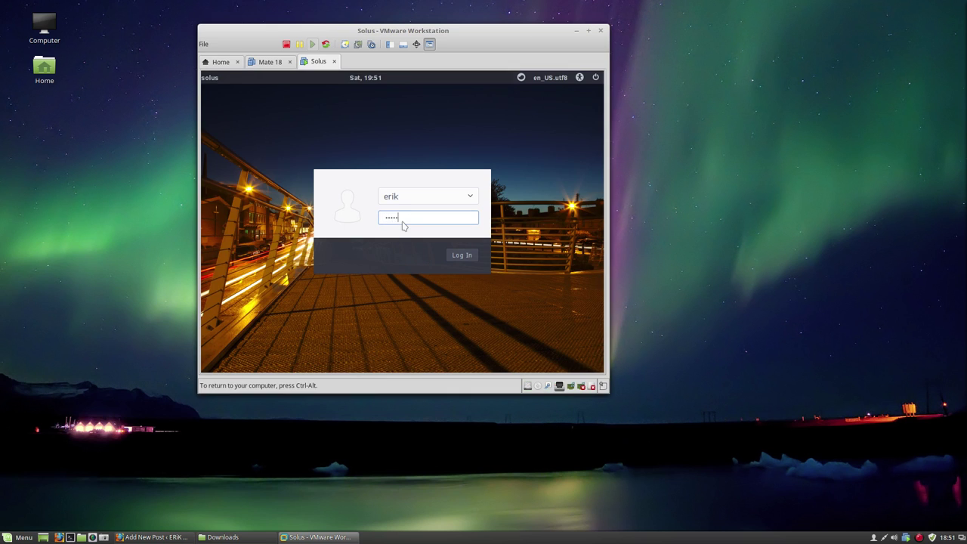
key(Return)
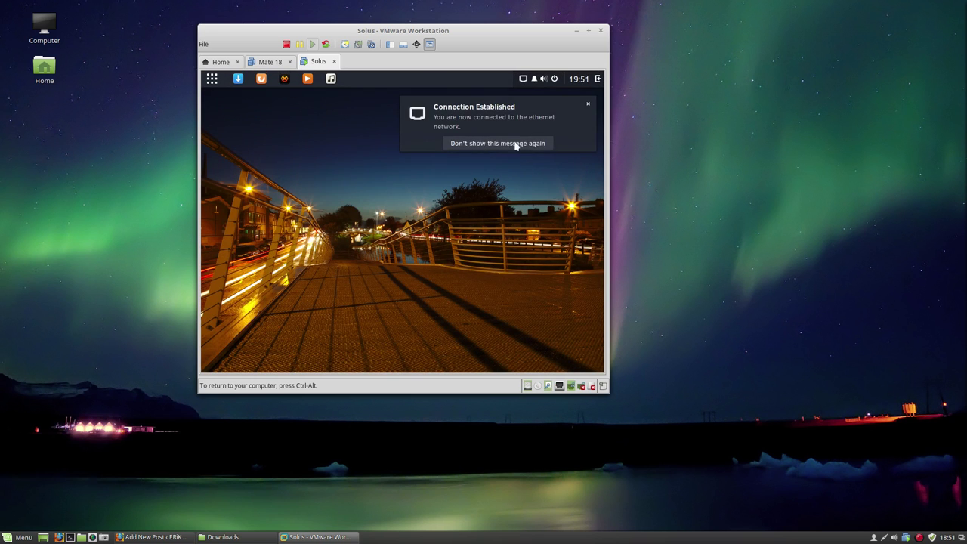
Try to open the Displays settings by searching the applications for "disp".
click(213, 78)
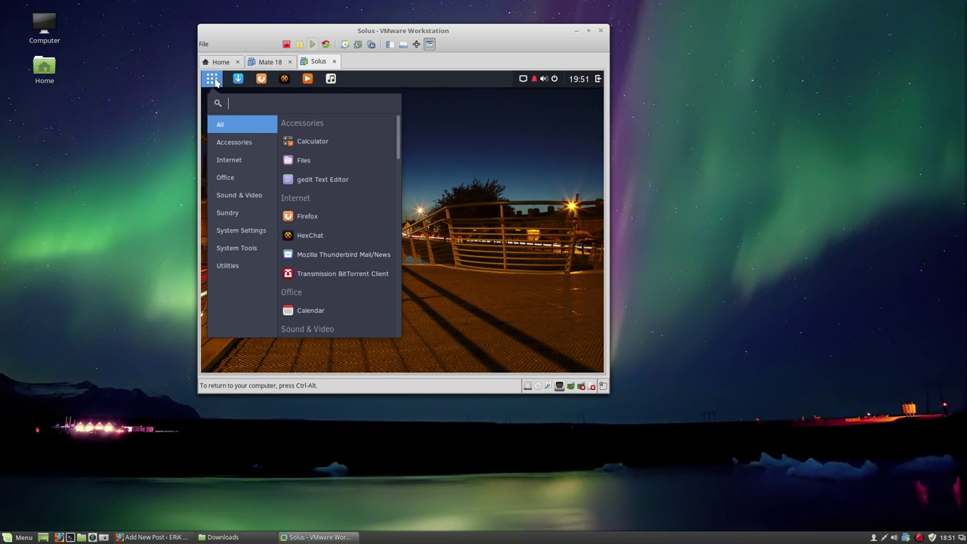
text(dsip)
key(BackSpace)
key(BackSpace)
key(BackSpace)
text(isp)
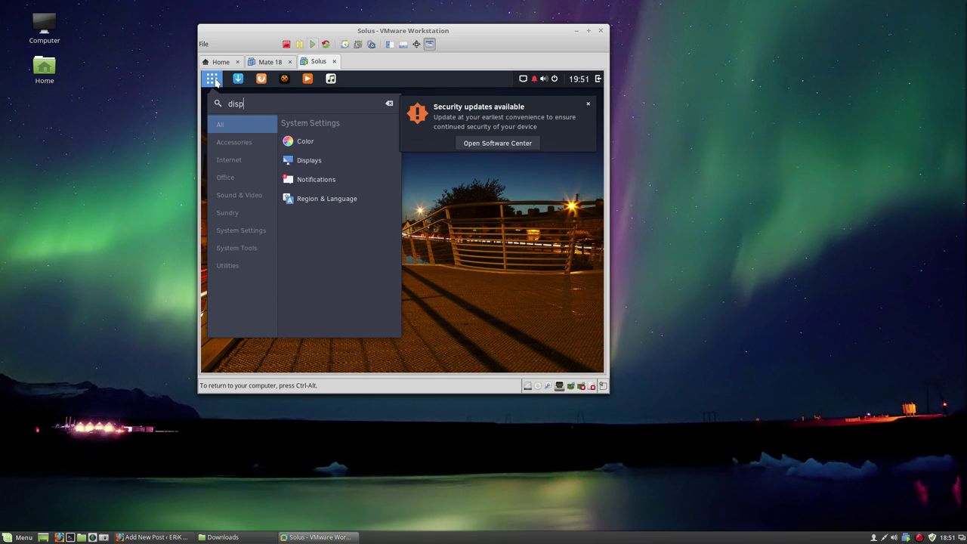
click(314, 160)
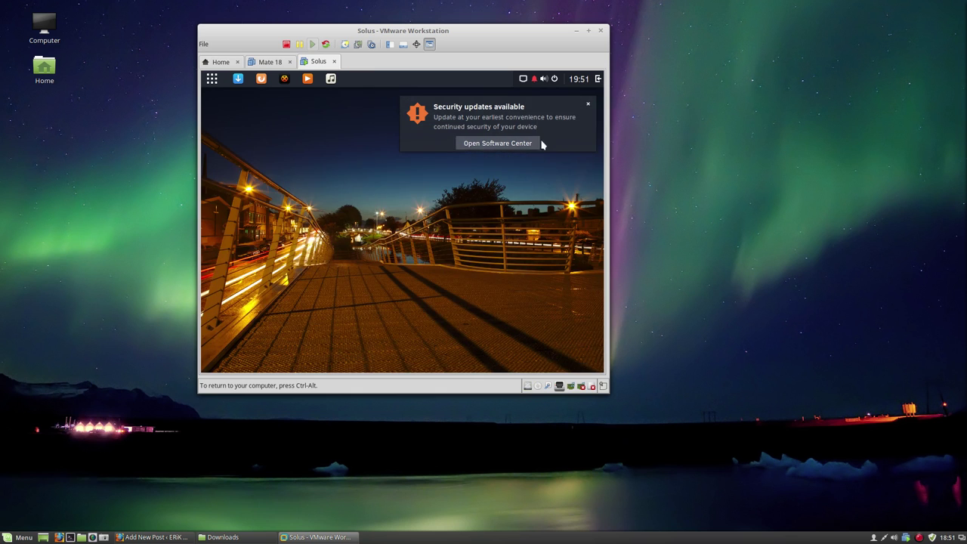
Dismiss the security updates notification and open the Displays settings by searching the applications for "displ".
click(586, 103)
click(213, 81)
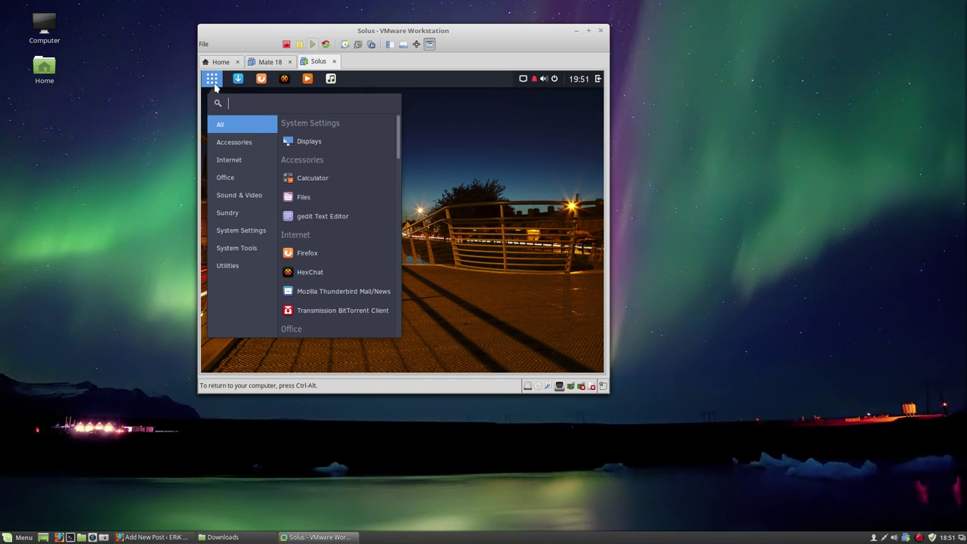
text(dis)
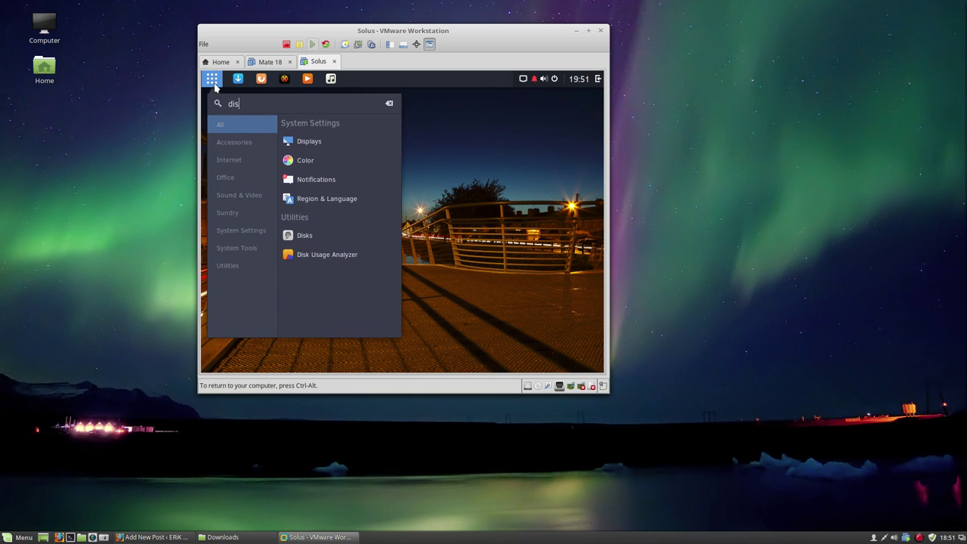
text(pl)
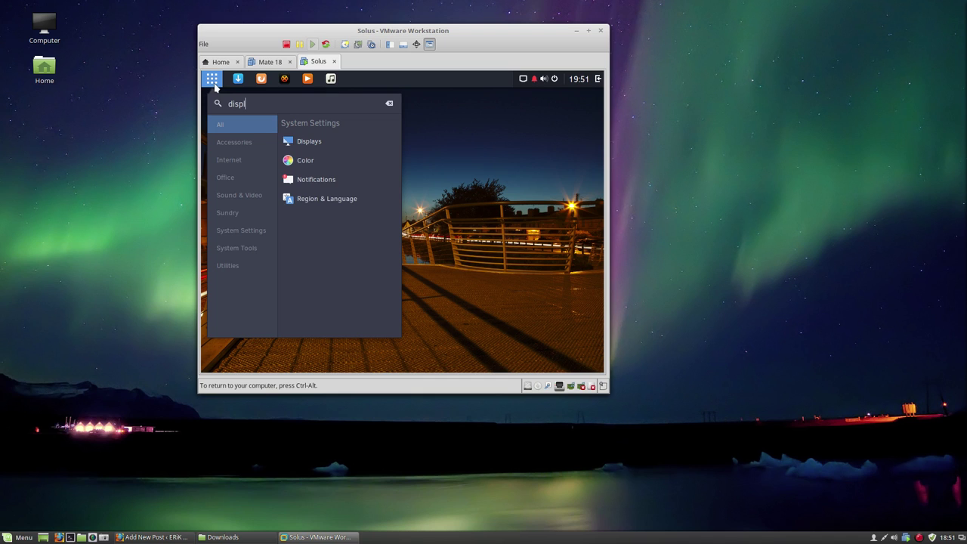
click(298, 141)
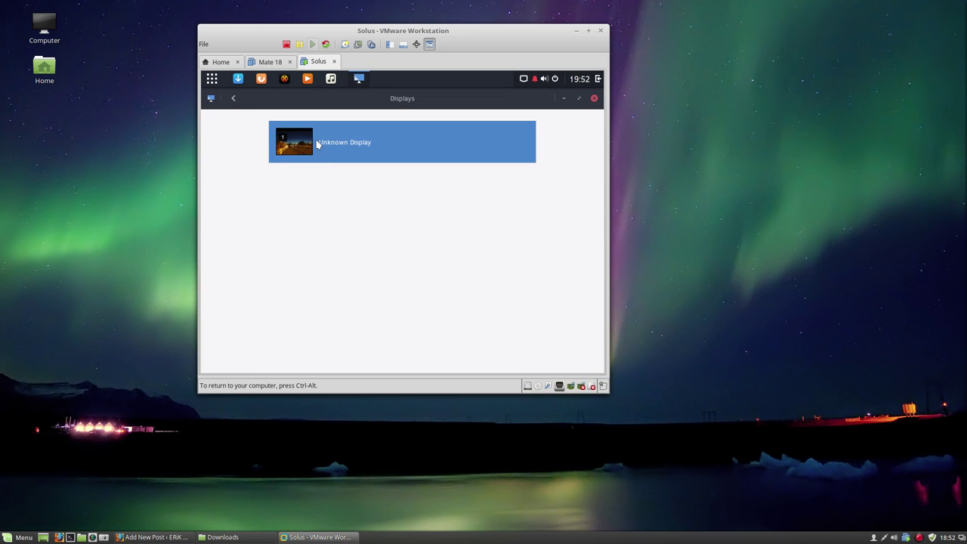
Set the Unknown Display's resolution to 1280 × 800 (16:10), keep the new configuration and close the Displays settings.
click(365, 144)
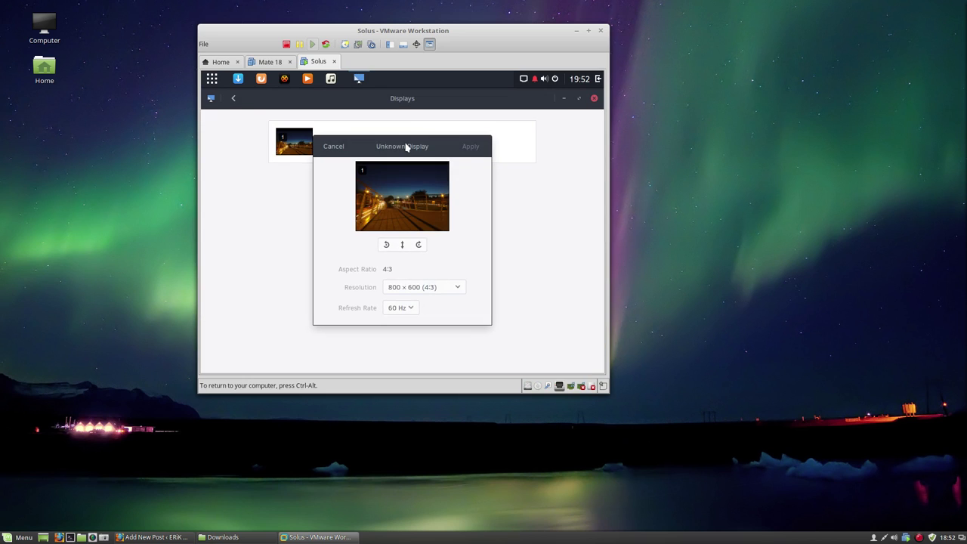
click(440, 285)
mouse_move(427, 368)
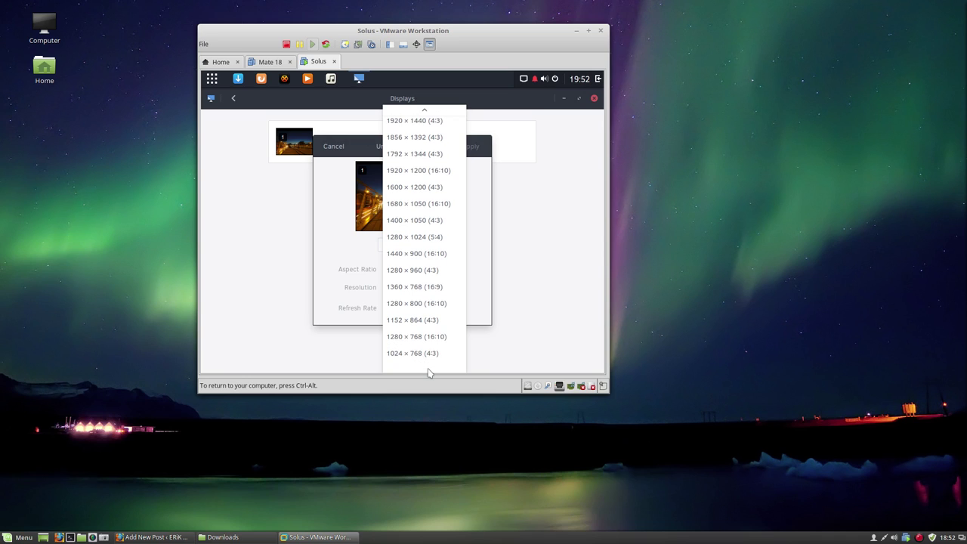
click(427, 303)
click(474, 160)
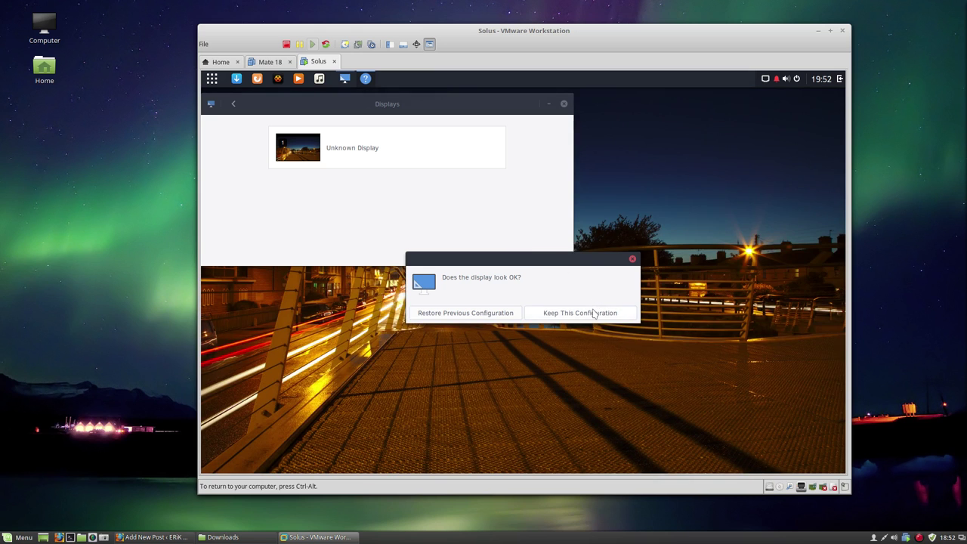
click(596, 312)
click(564, 104)
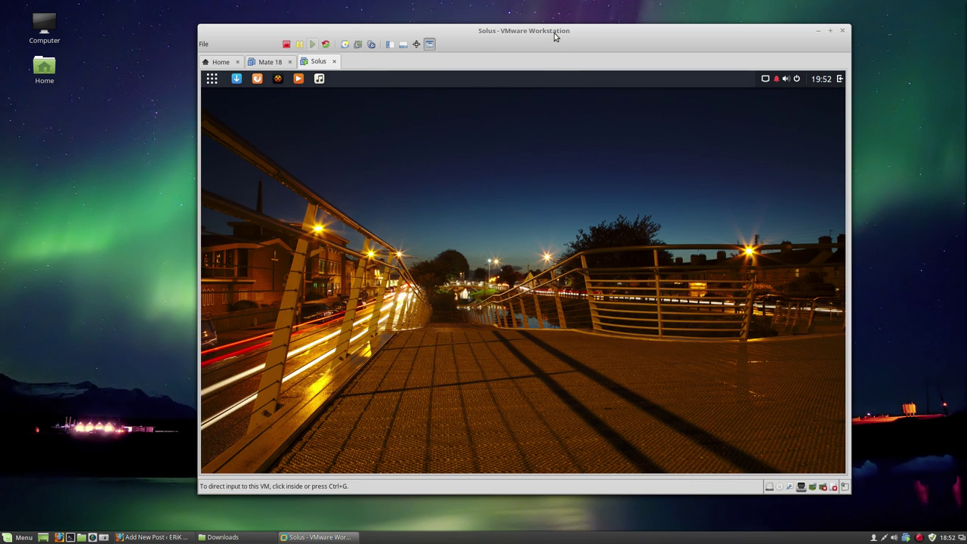